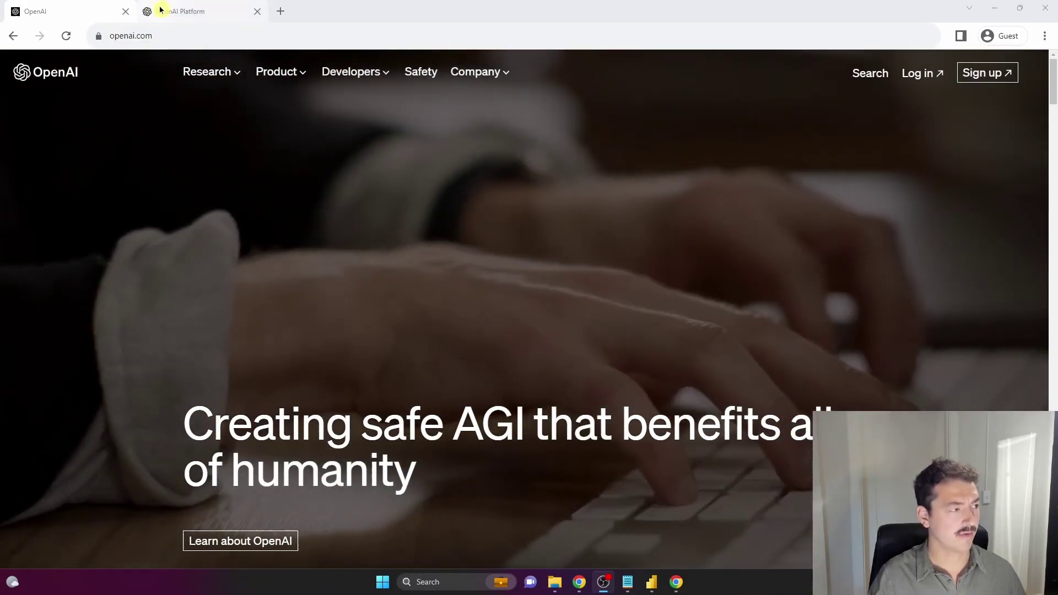
- View the OpenAI Platform API keys list, cancel the new secret key prompt, and return to Power BI Desktop
click(180, 11)
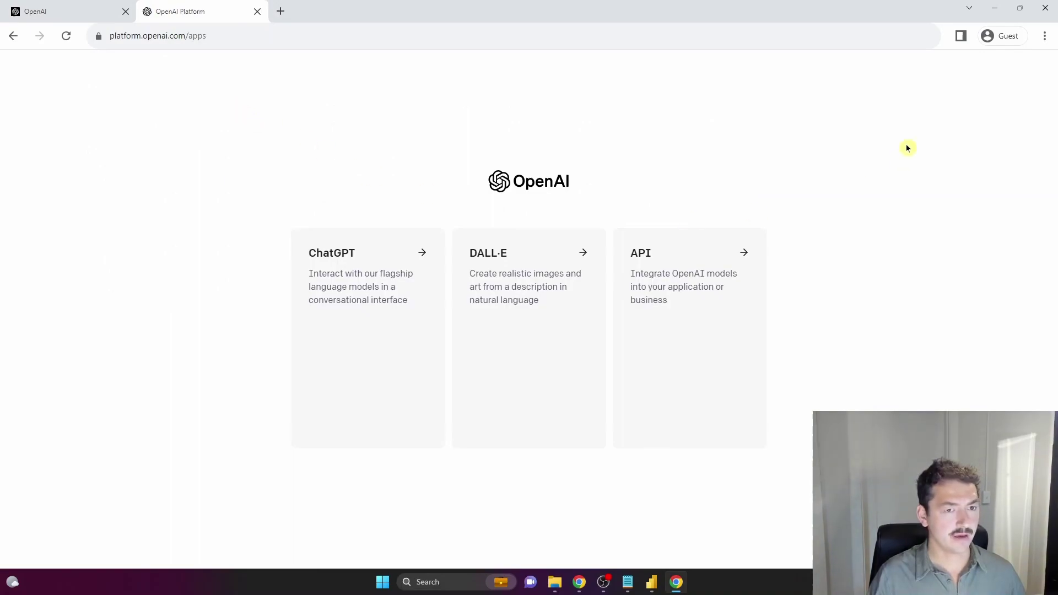
click(719, 262)
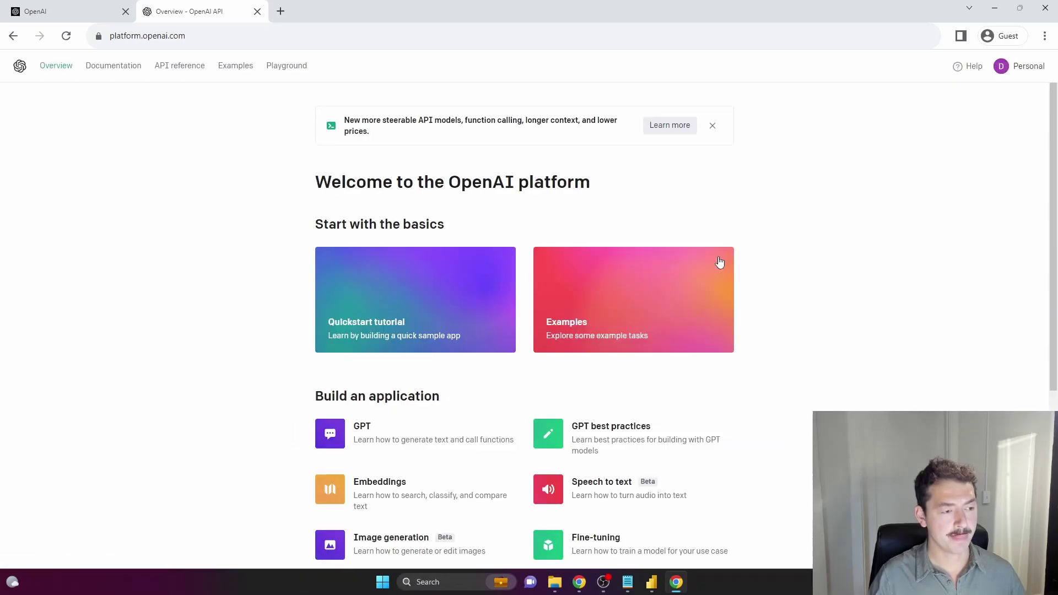
click(1000, 74)
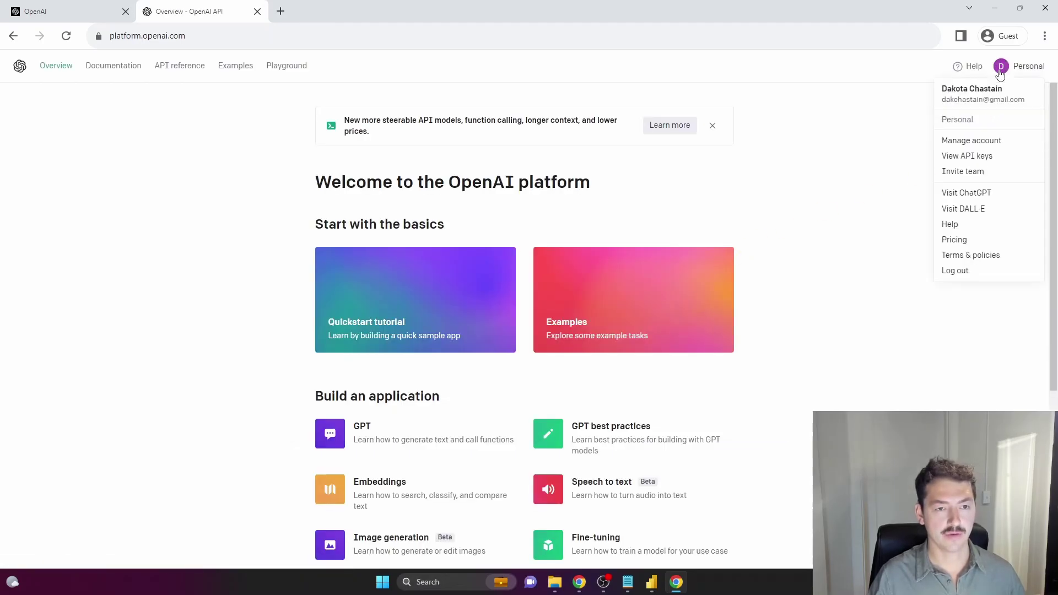
click(978, 159)
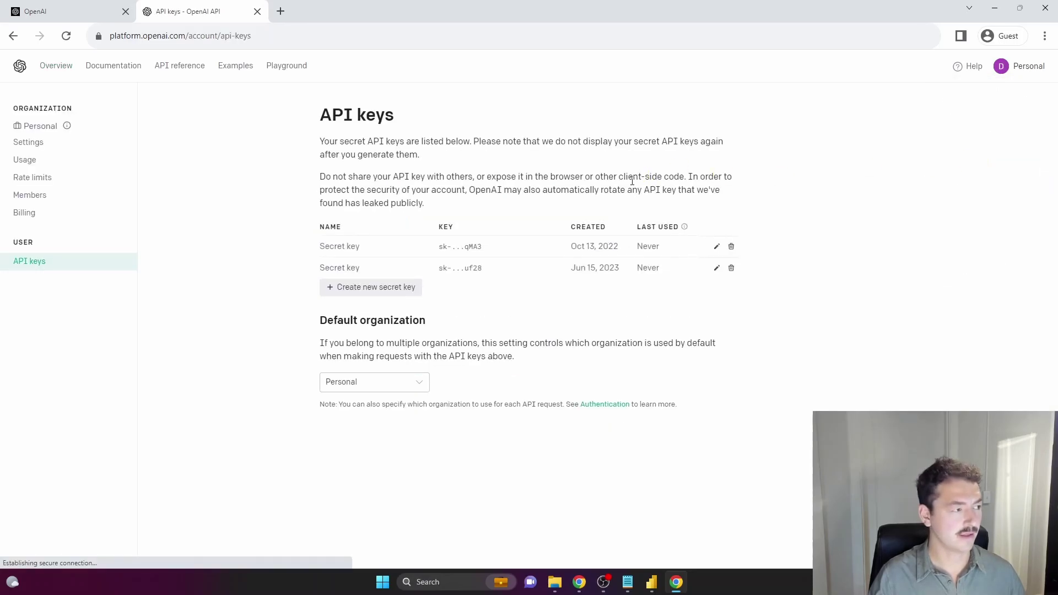
click(390, 293)
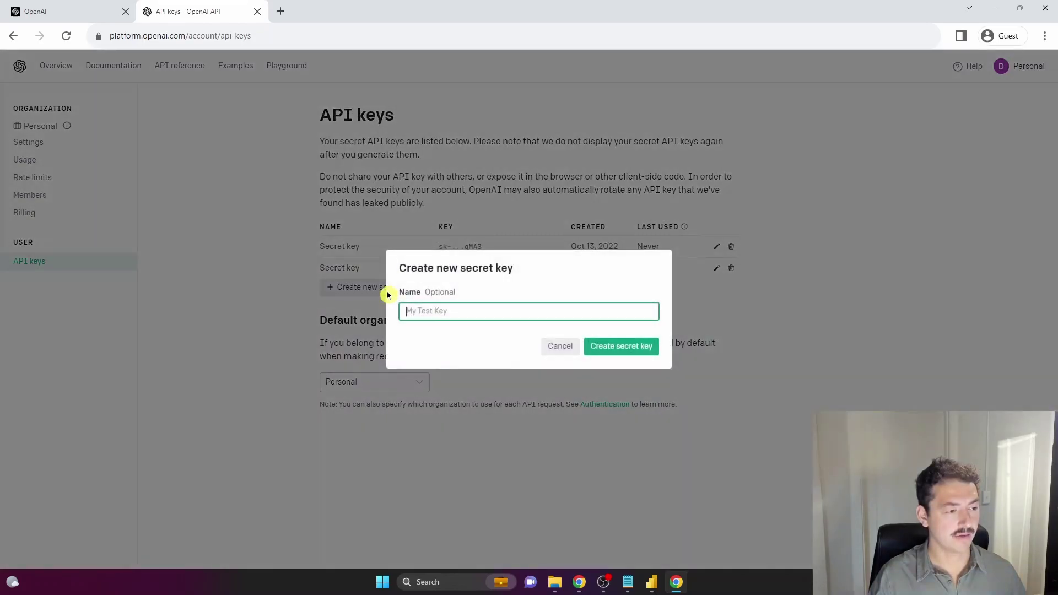
click(549, 352)
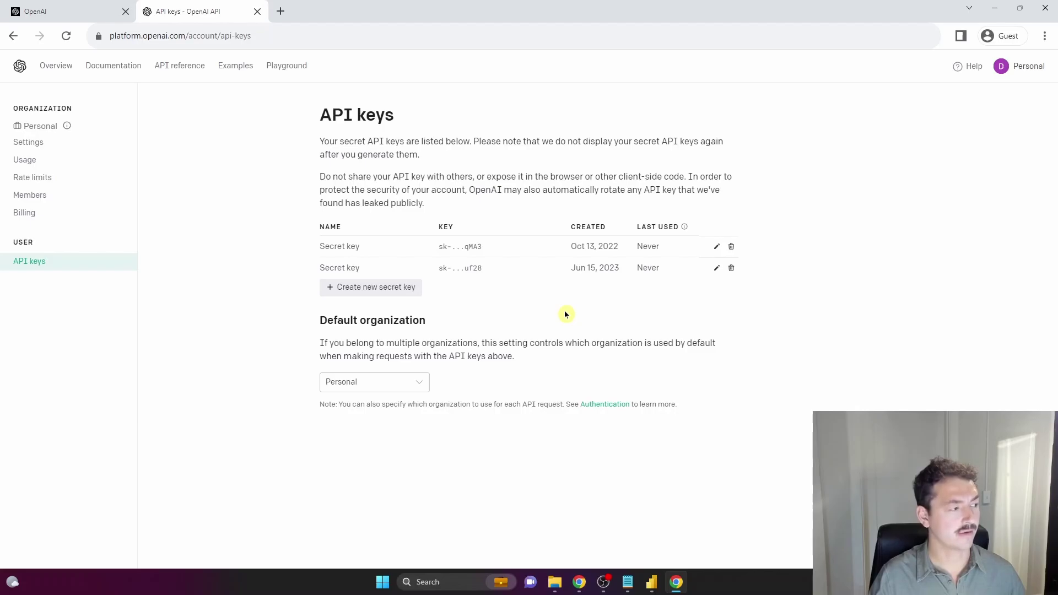
key(alt+Tab)
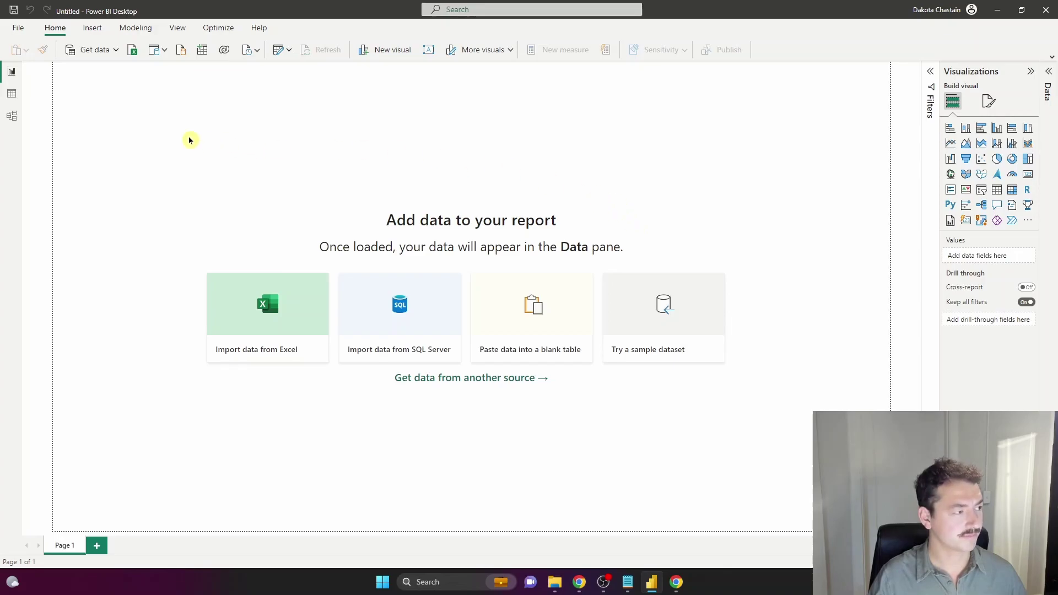
- Create a blank query whose M code defines a function calling OpenAI gpt-3.5-turbo chat completions
click(118, 51)
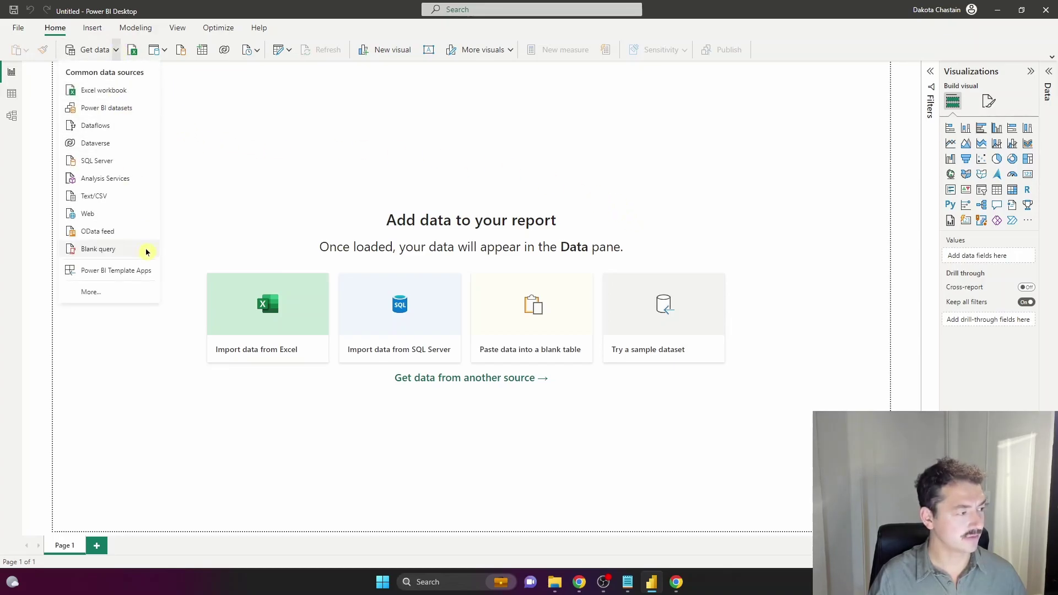
click(125, 249)
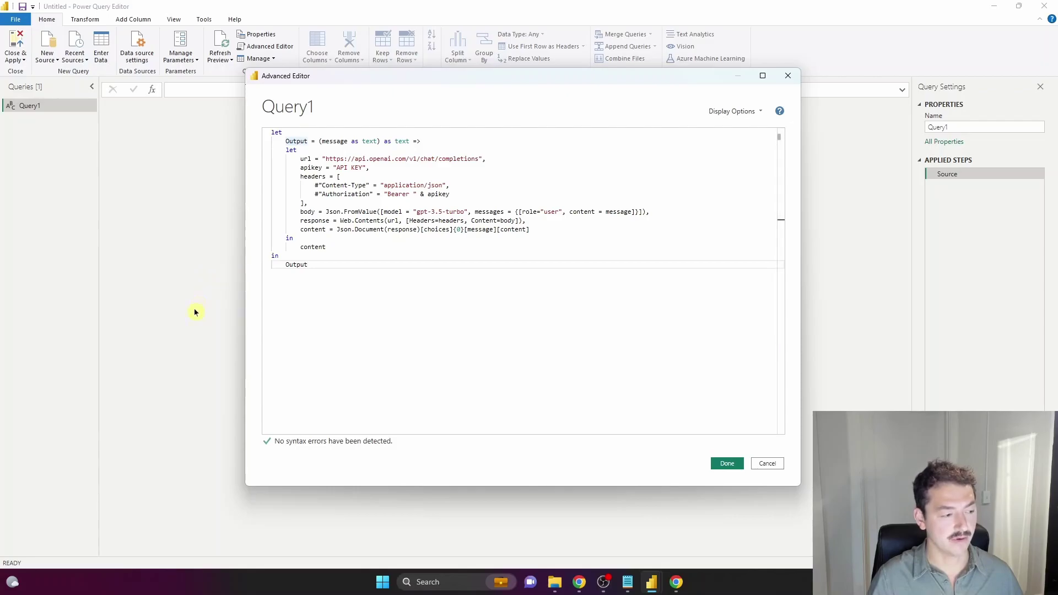
click(733, 464)
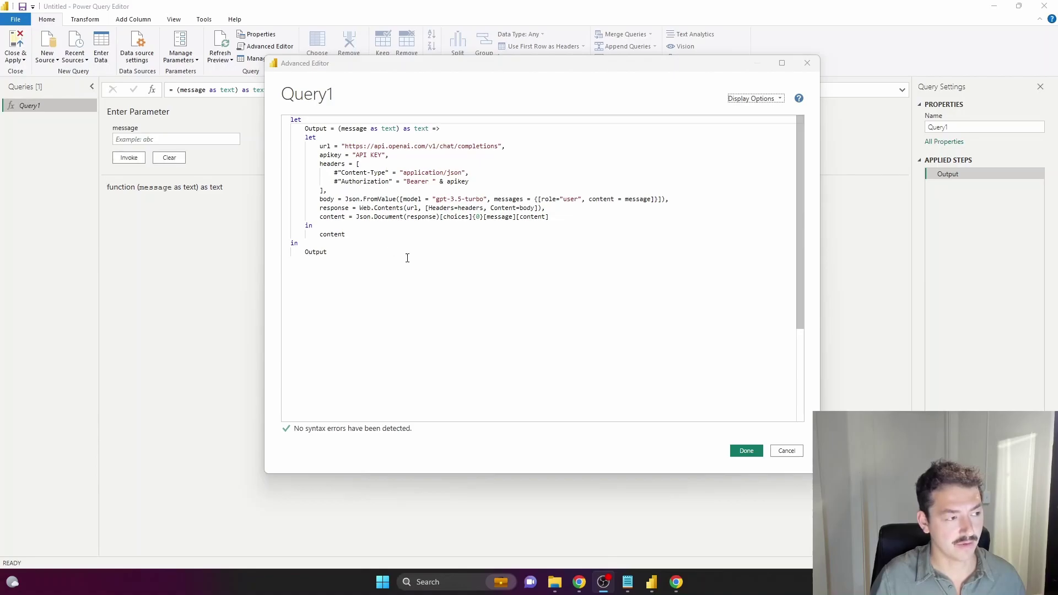
- Close the Advanced Editor to reach Query1's Enter Parameter message prompt
click(746, 451)
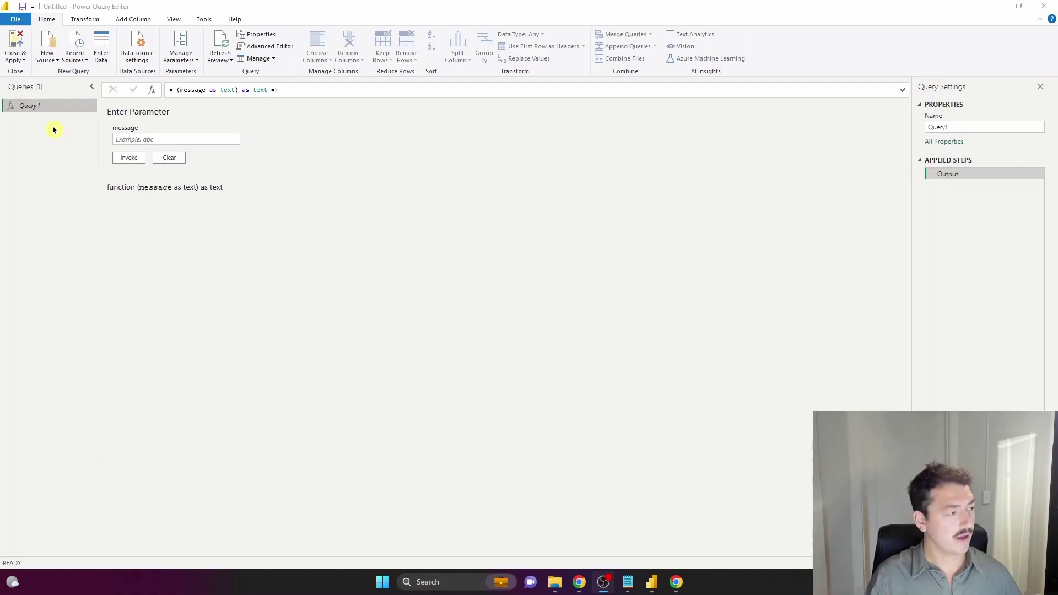
- Invoke Query1 with the message 'is bigfoot real' to get ChatGPT's answer
click(138, 138)
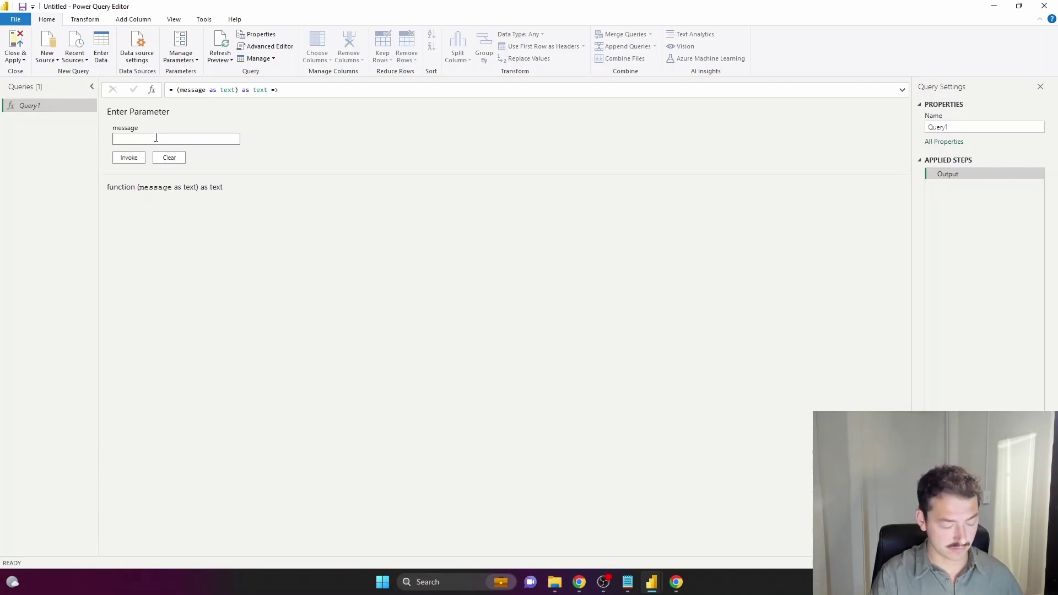
text(is b)
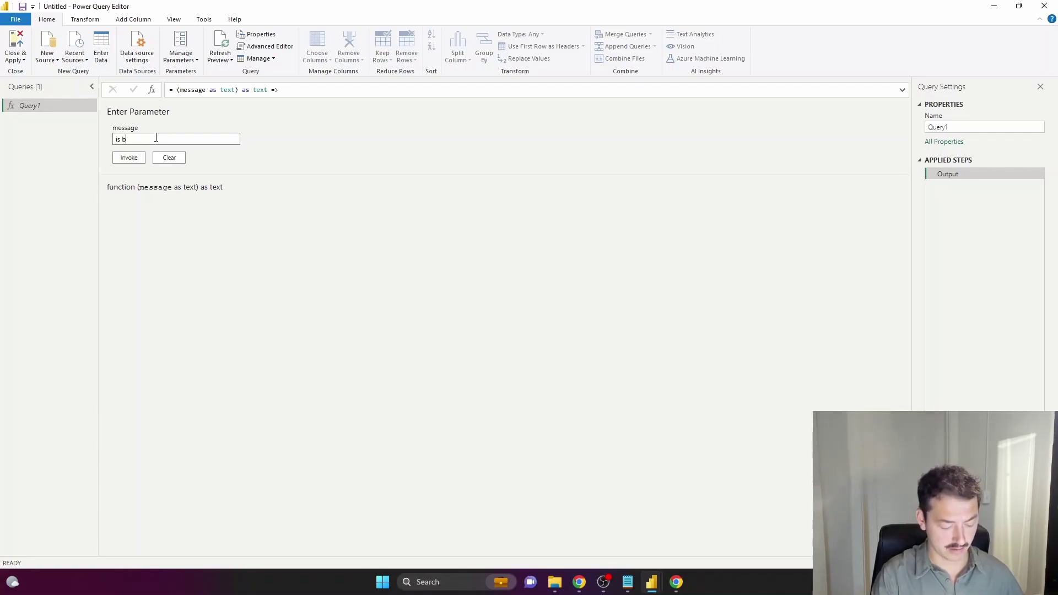
text(igfoot real)
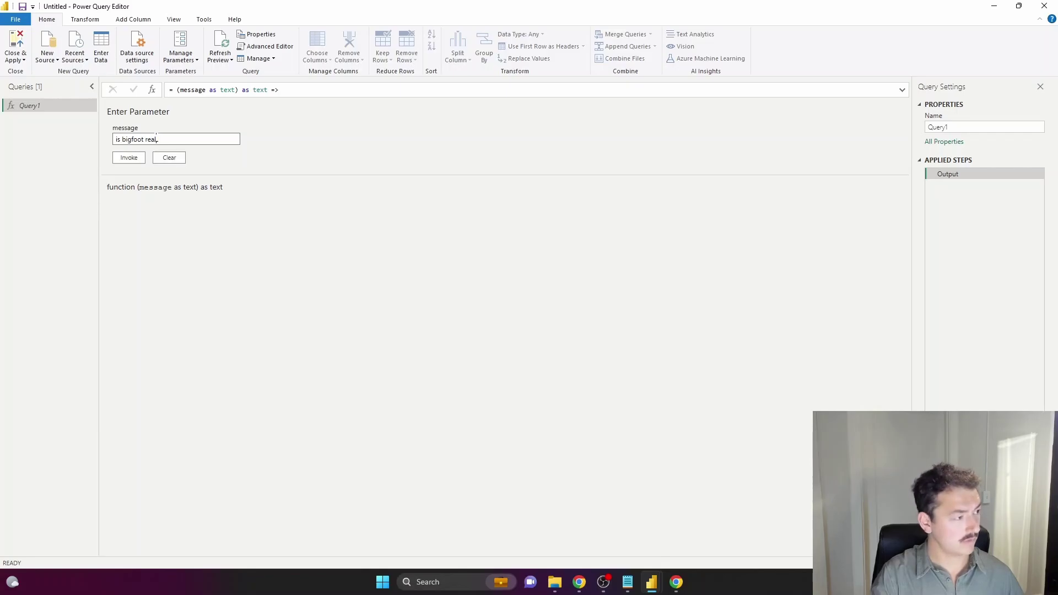
click(127, 160)
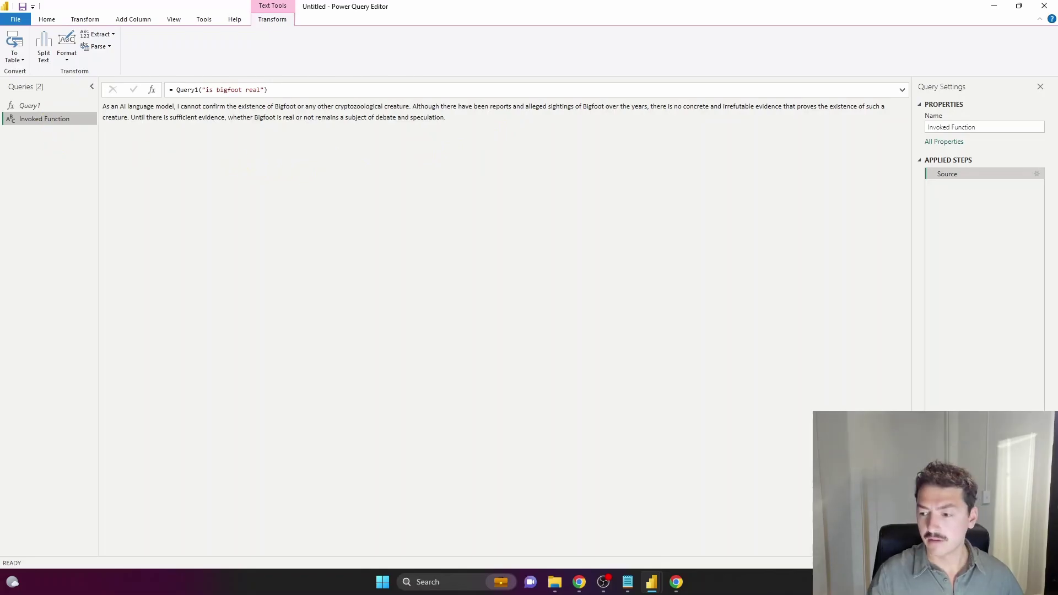
- Rename the Query1 function query to chatgpt
key(alt+Tab)
click(50, 106)
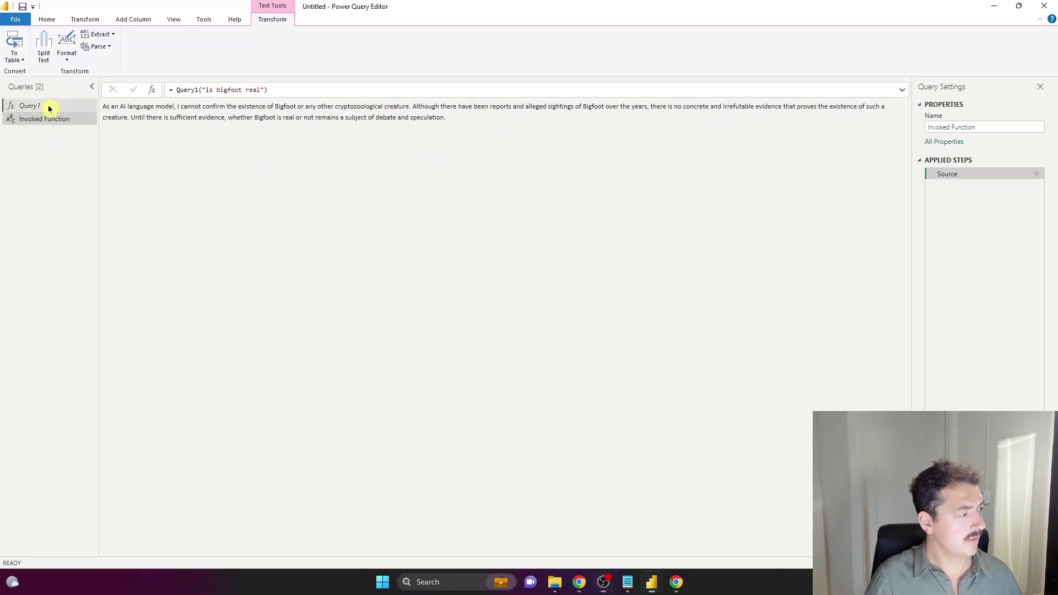
double_click(40, 105)
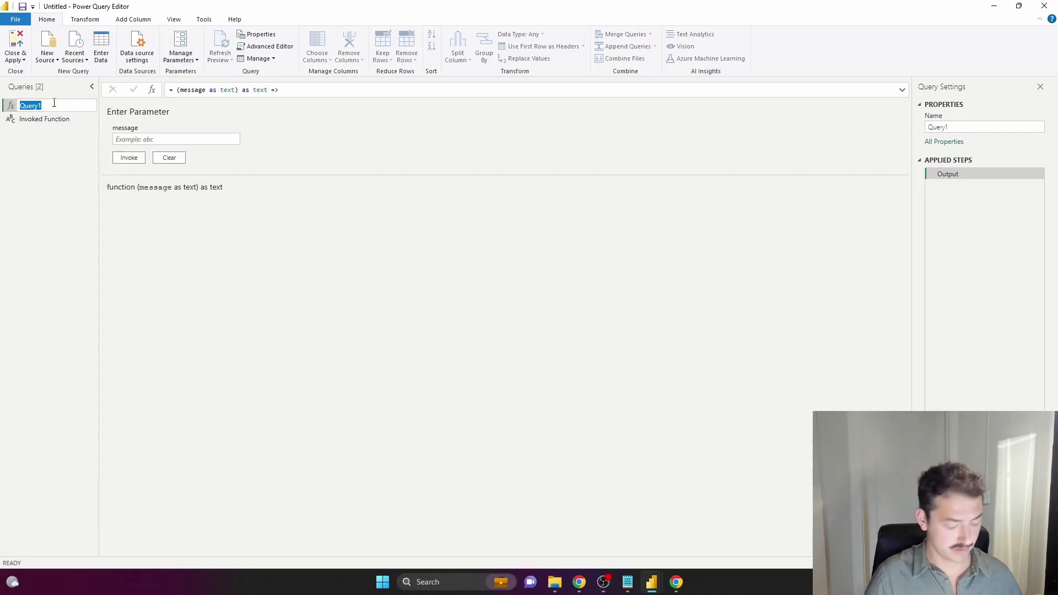
text(chatgpt)
key(Return)
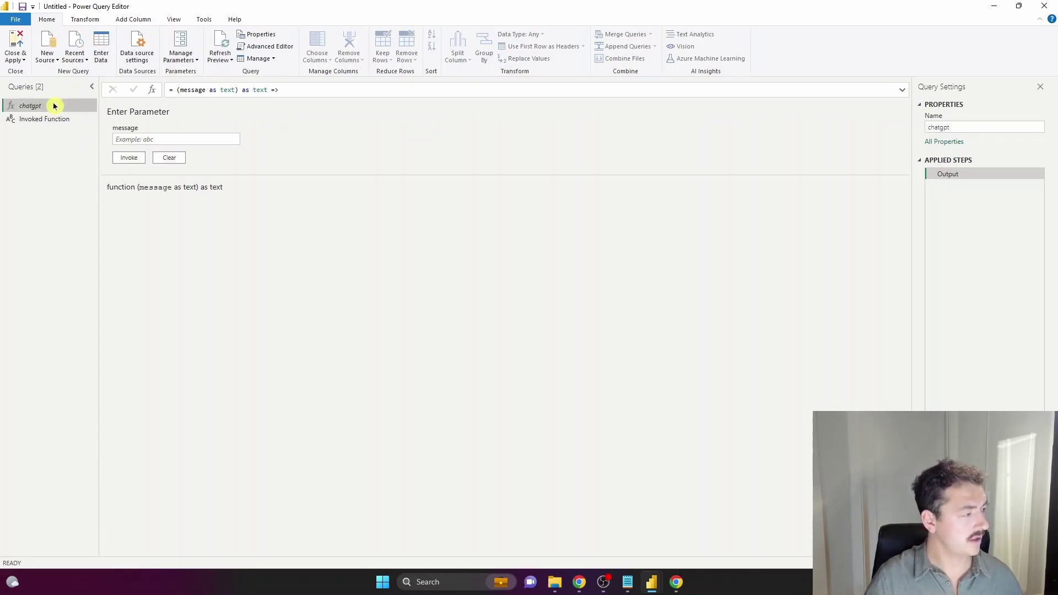
- Delete the Invoked Function test query and return to chatgpt's message box
right_click(39, 120)
click(69, 154)
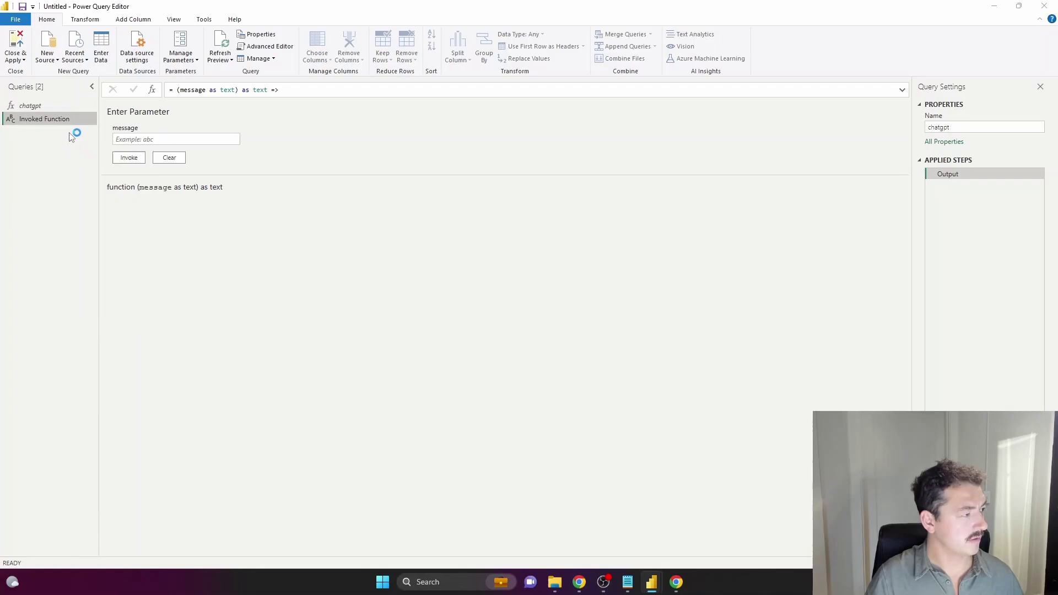
click(569, 313)
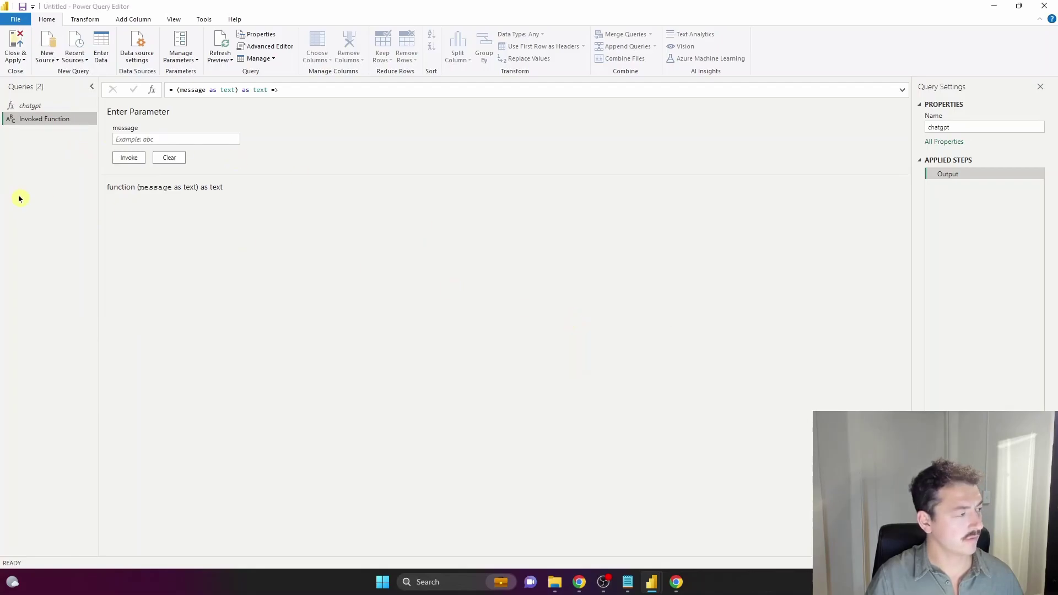
click(38, 109)
click(158, 141)
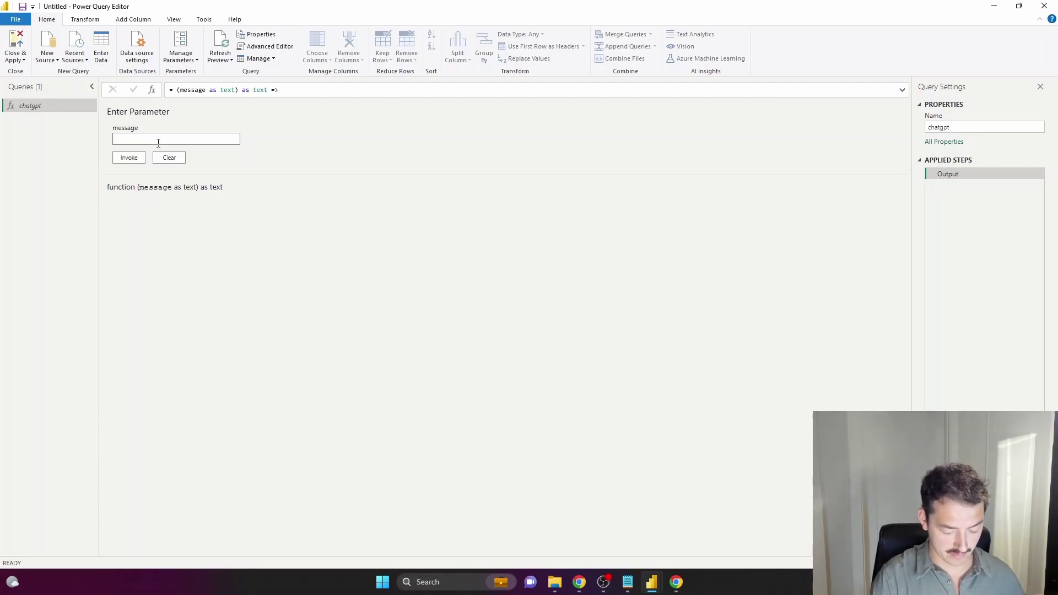
- Enter the prompt asking for the top 5 sport fish targeted in Alaska as a one-column table
text(please give)
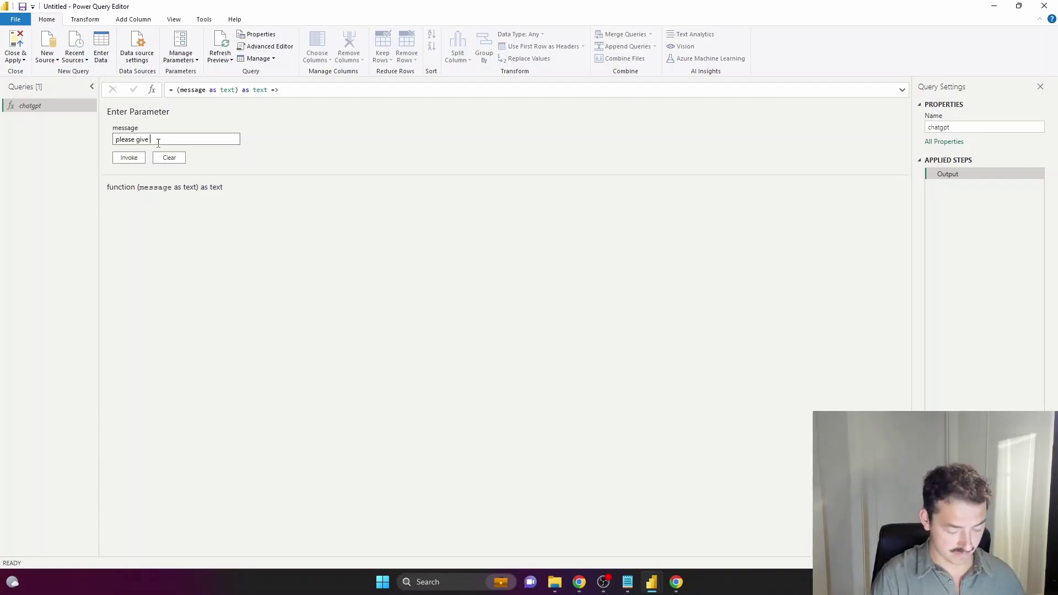
text( me the top 5 )
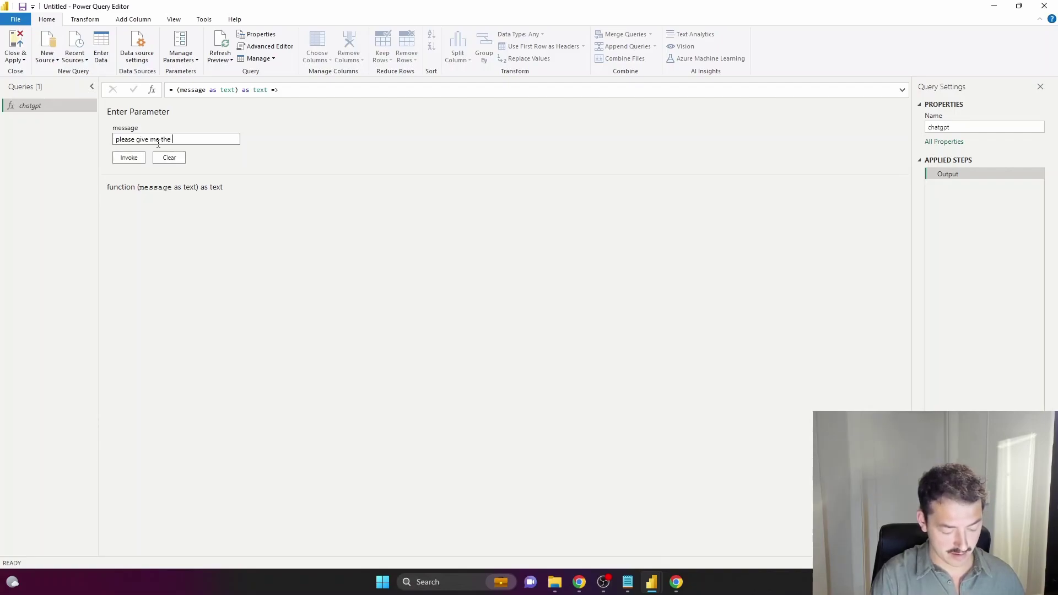
text(spo)
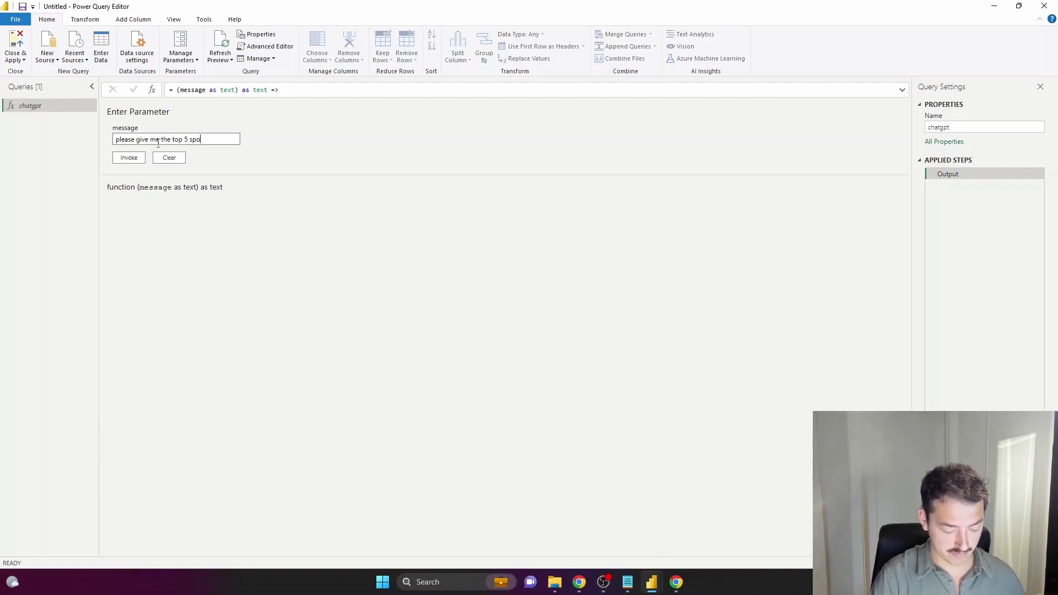
text(rt fish target)
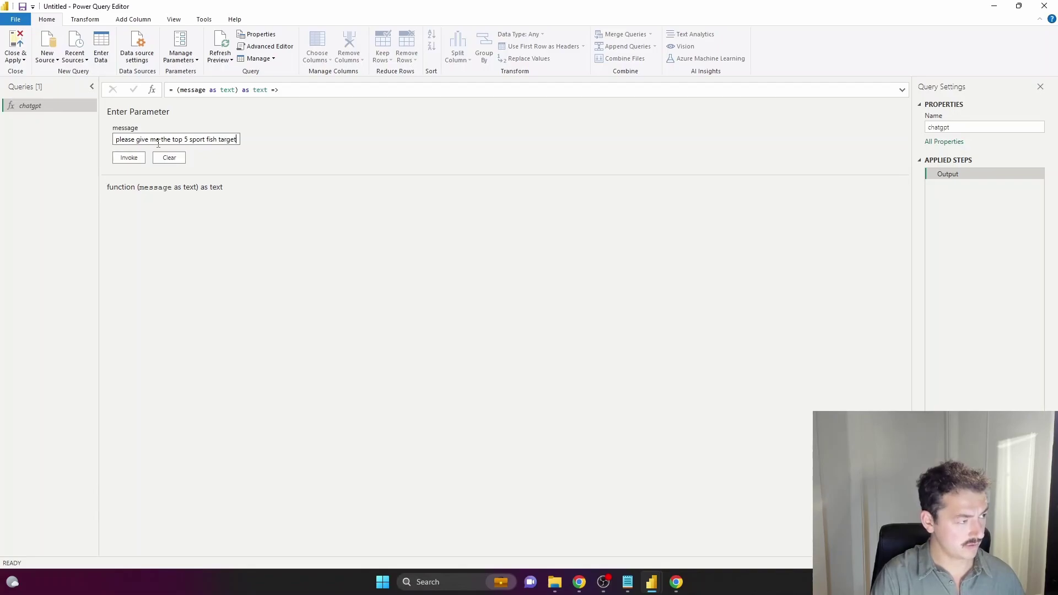
text(ed in alaska)
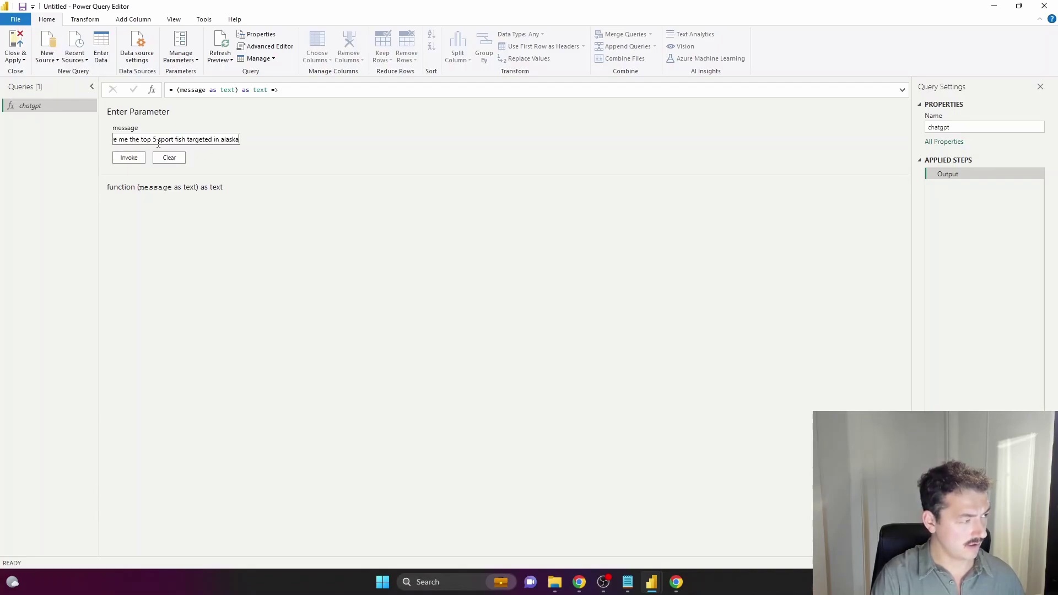
text( in a sim)
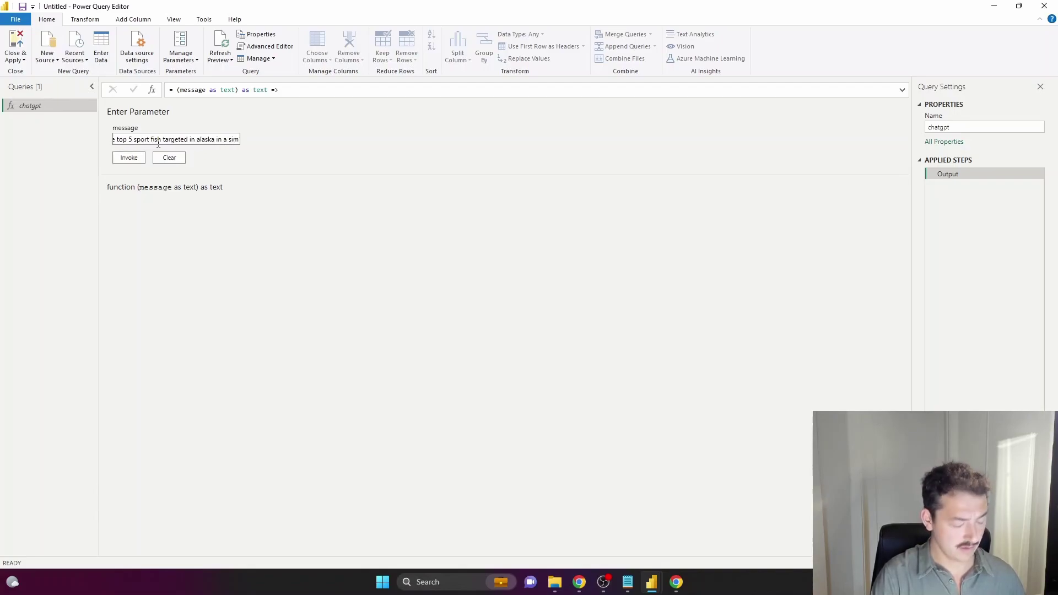
text(ple one colu)
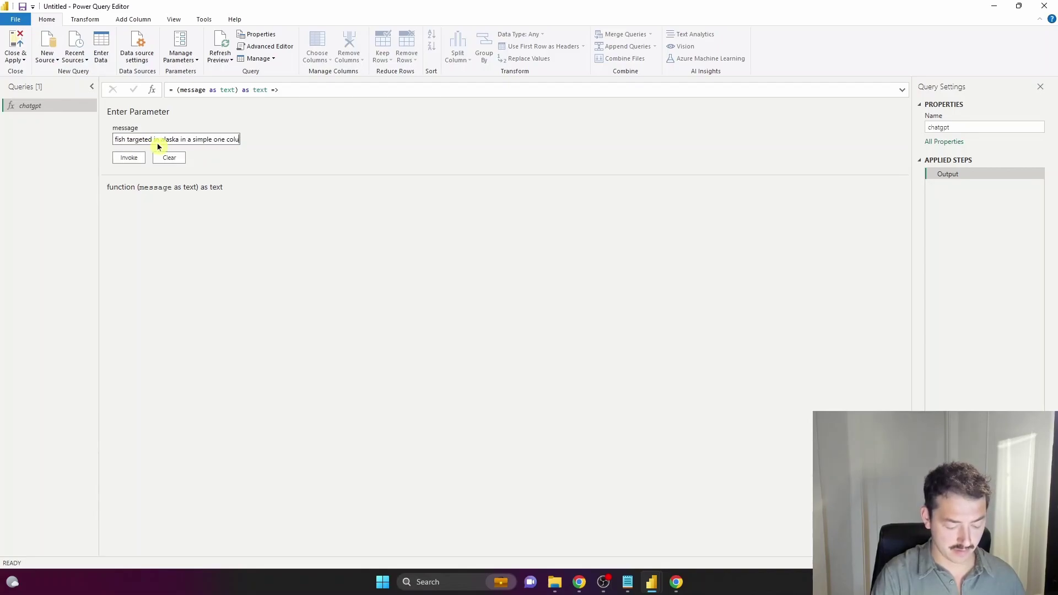
text(mn table)
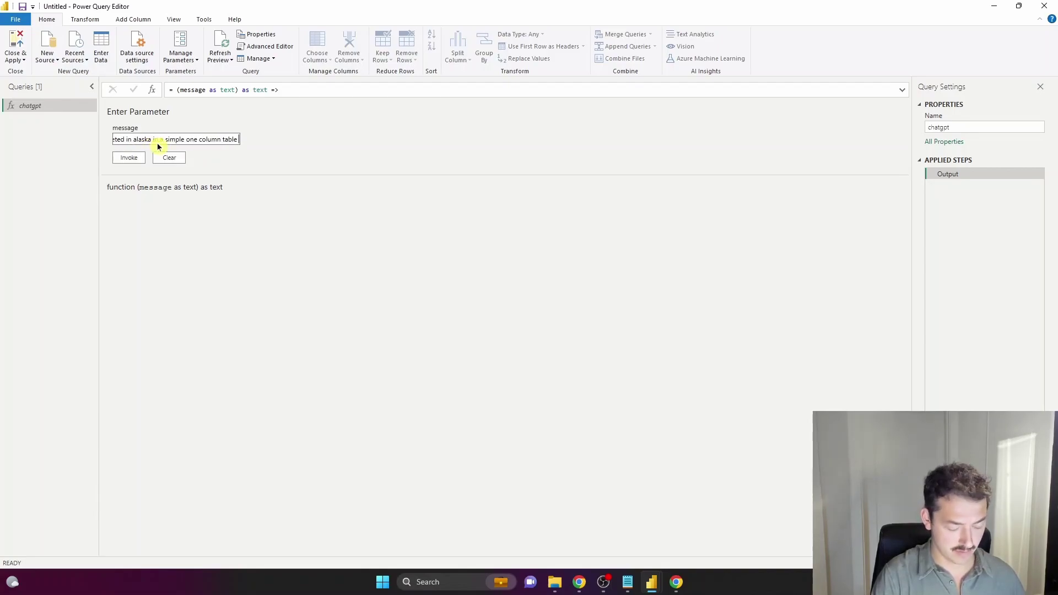
text( with no e)
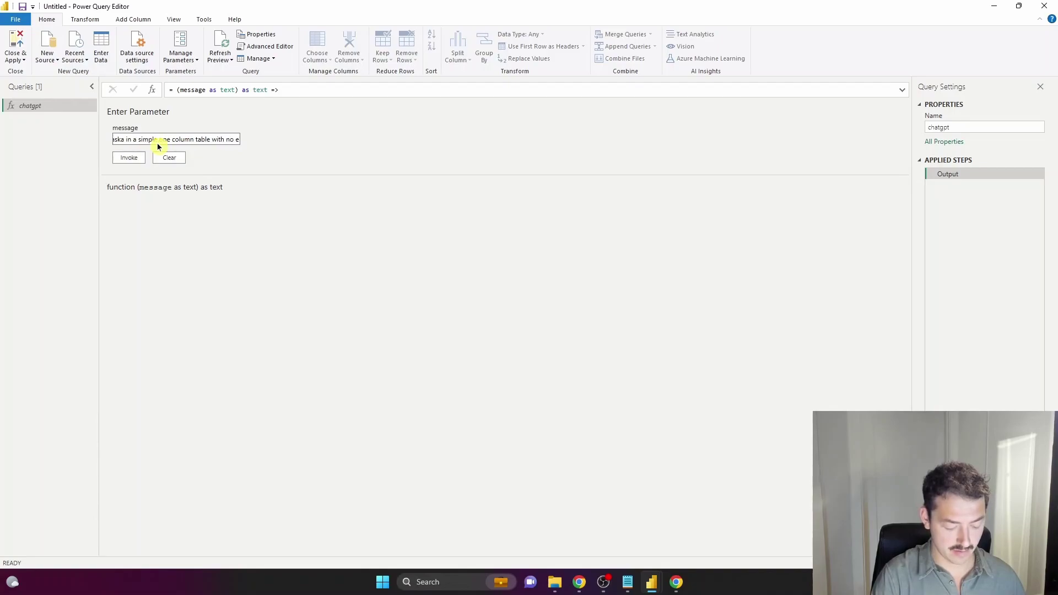
text(xplanation)
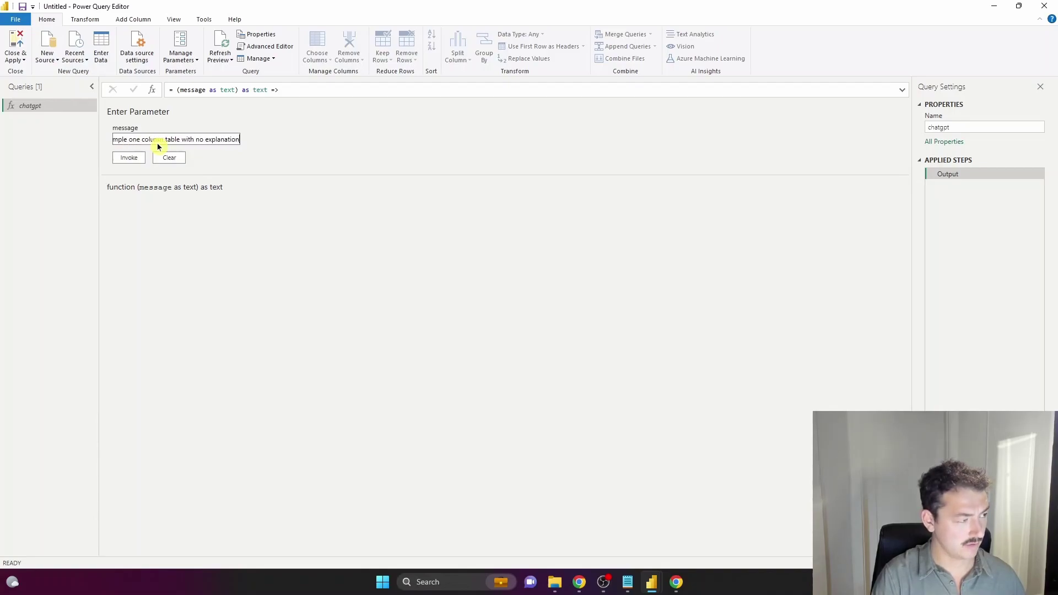
text(s or anyth)
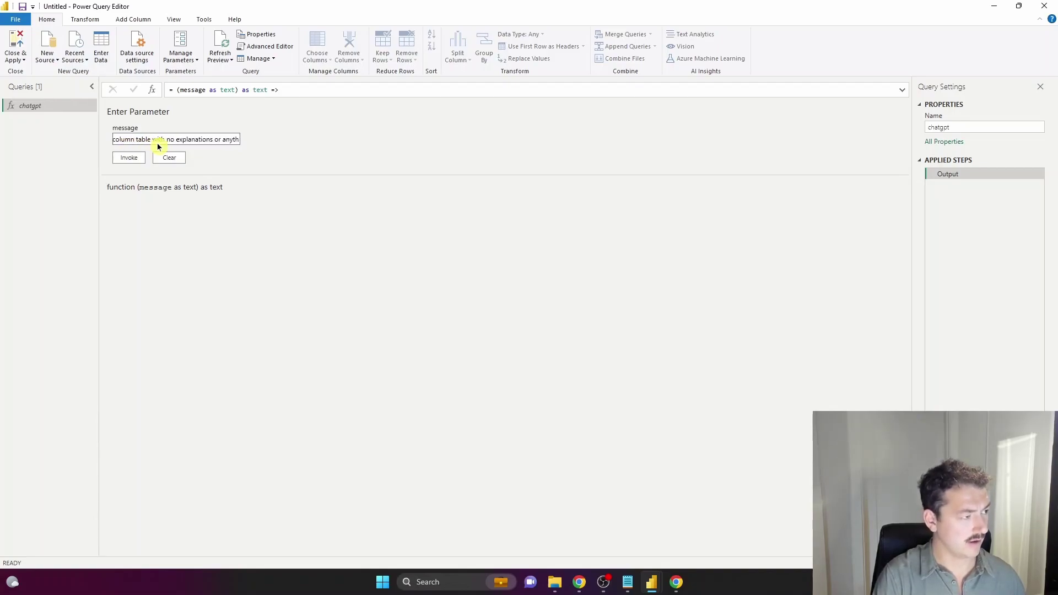
text(ing else)
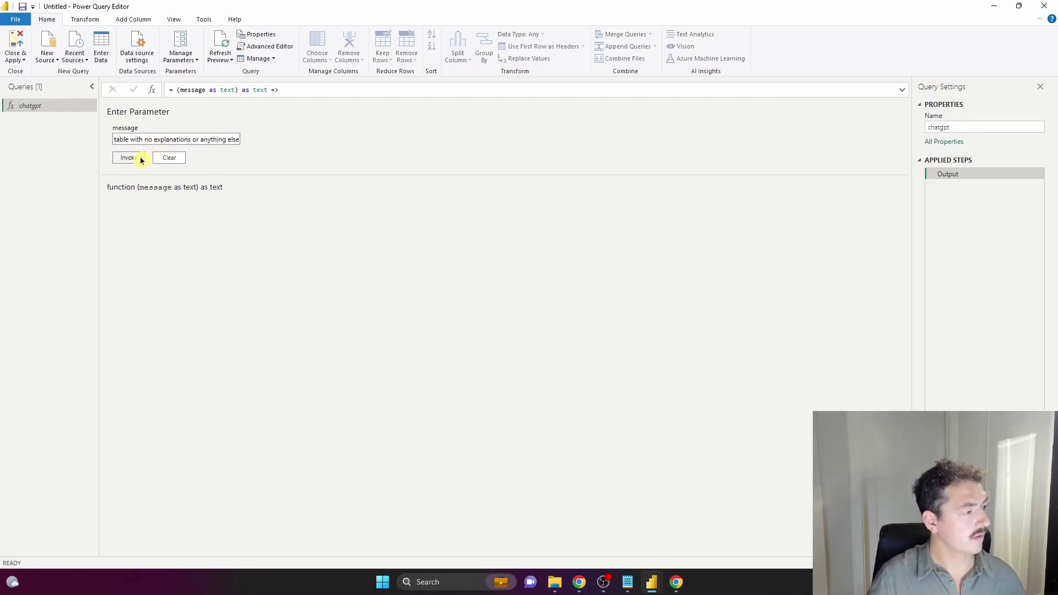
- Invoke chatgpt on the fish prompt and paste the five returned fish into a new Fish table
click(141, 160)
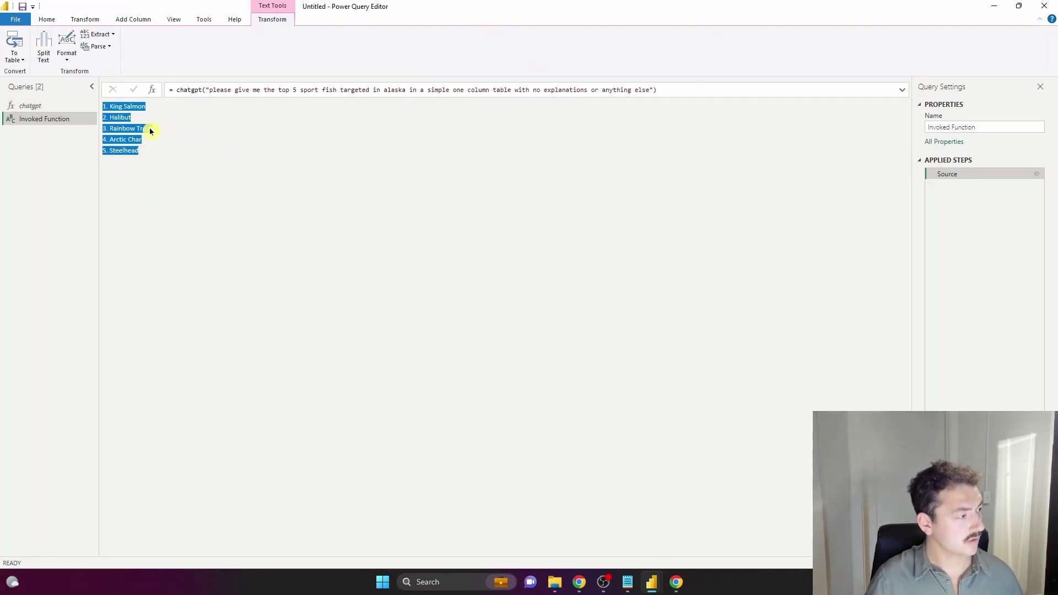
click(47, 19)
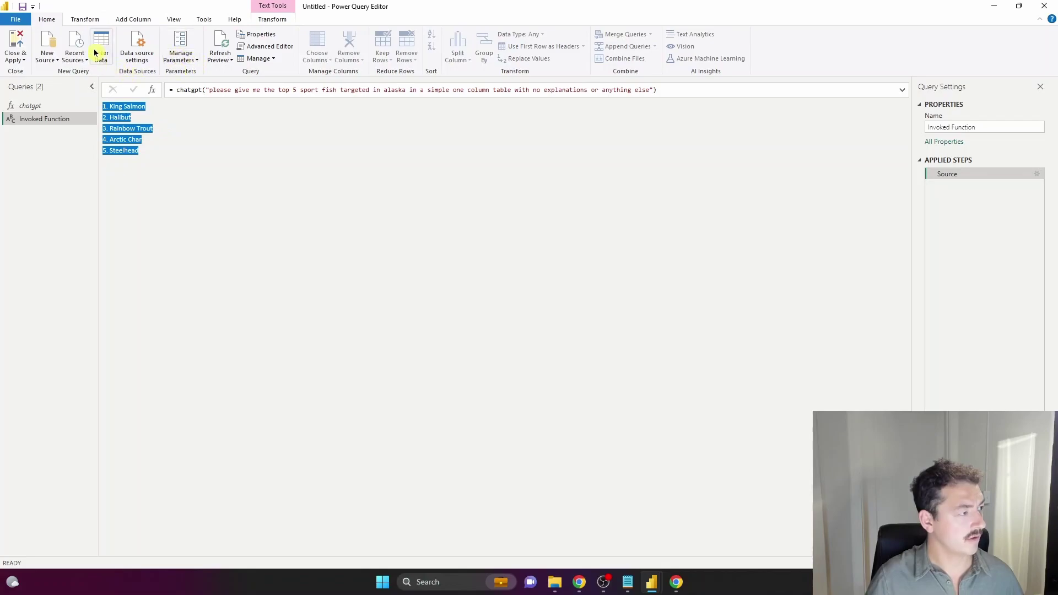
click(95, 53)
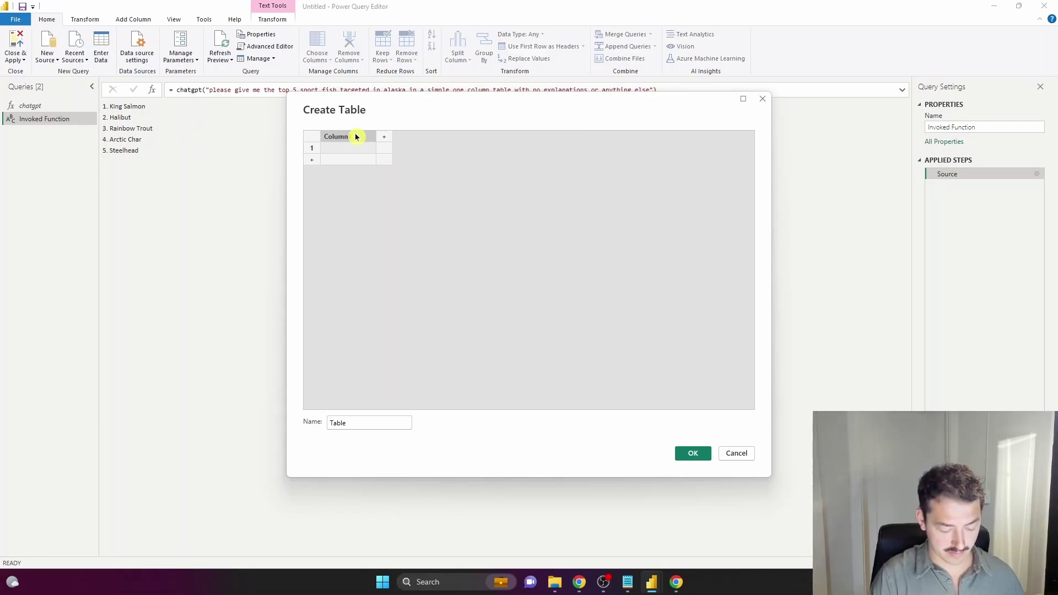
double_click(356, 137)
text(Fish)
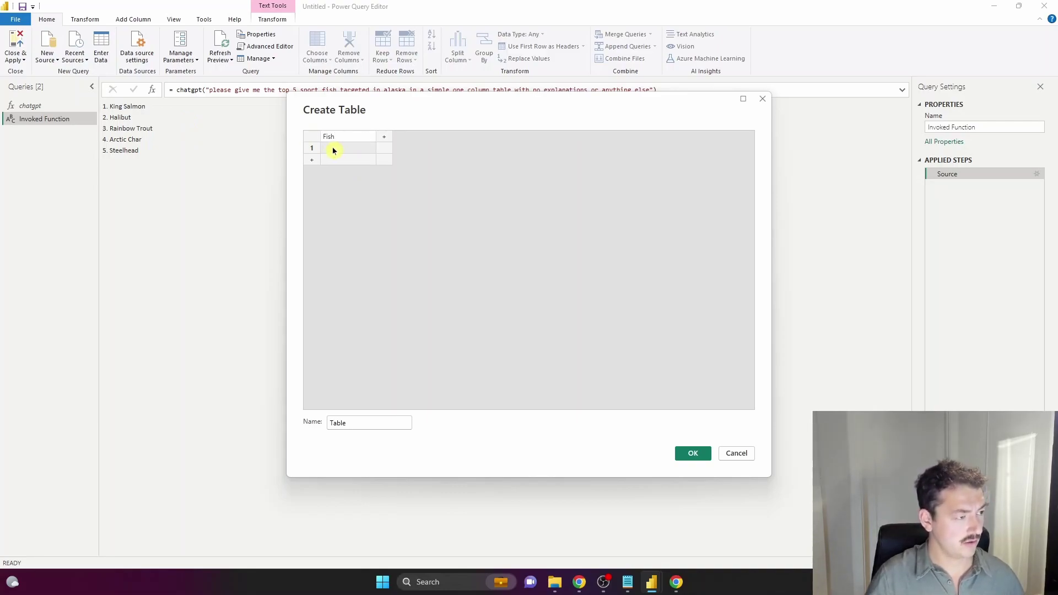
click(335, 148)
text(King Salmon Halibut Rainbow Trout Arctic Char Steelhead)
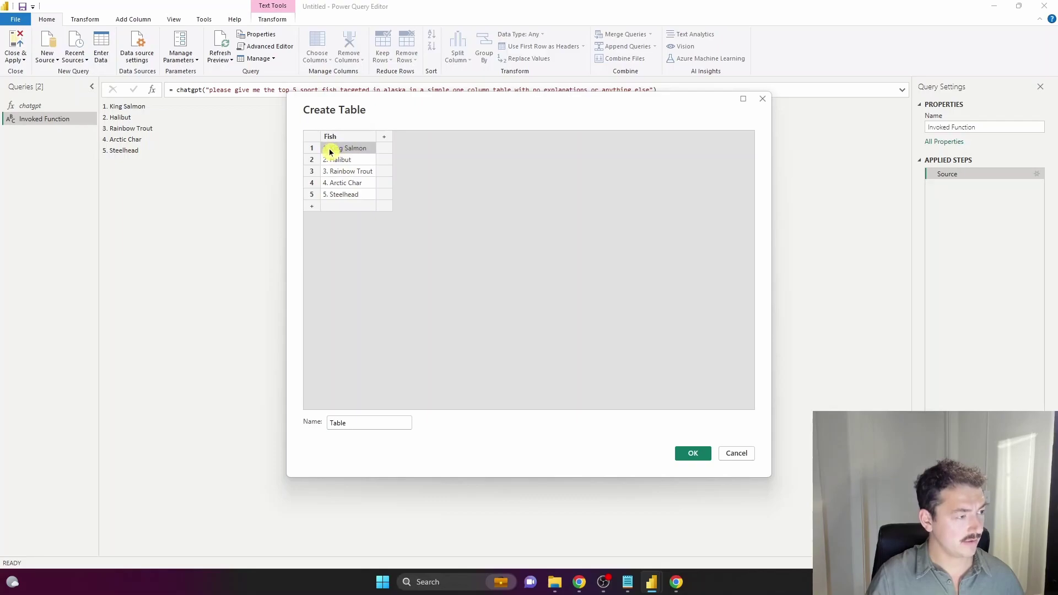
key(Return)
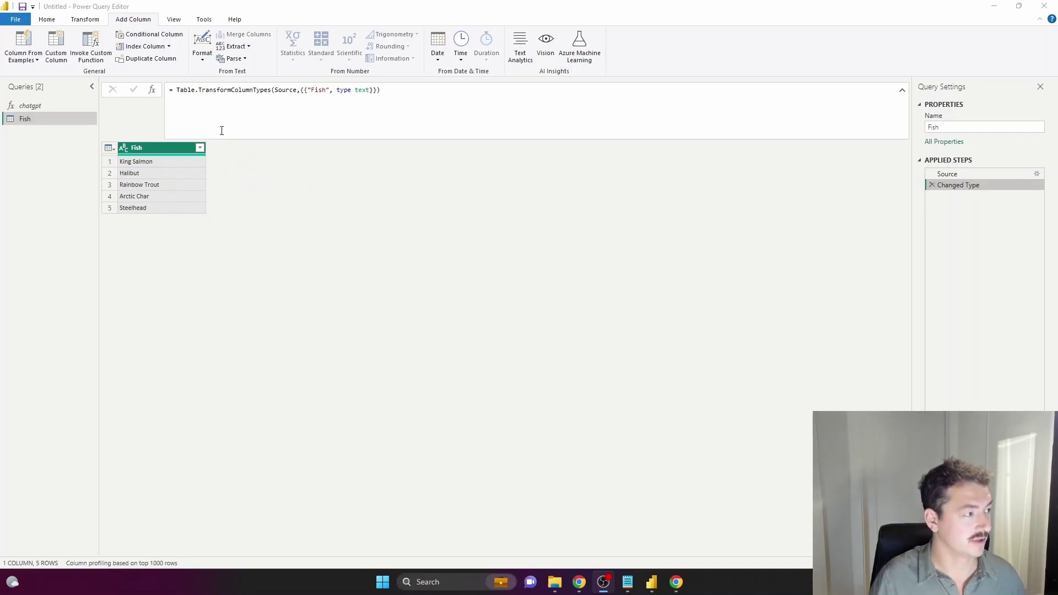
- Invoke the chatgpt function per row as a new super_secret_fishing_details column, passing Fish
click(130, 20)
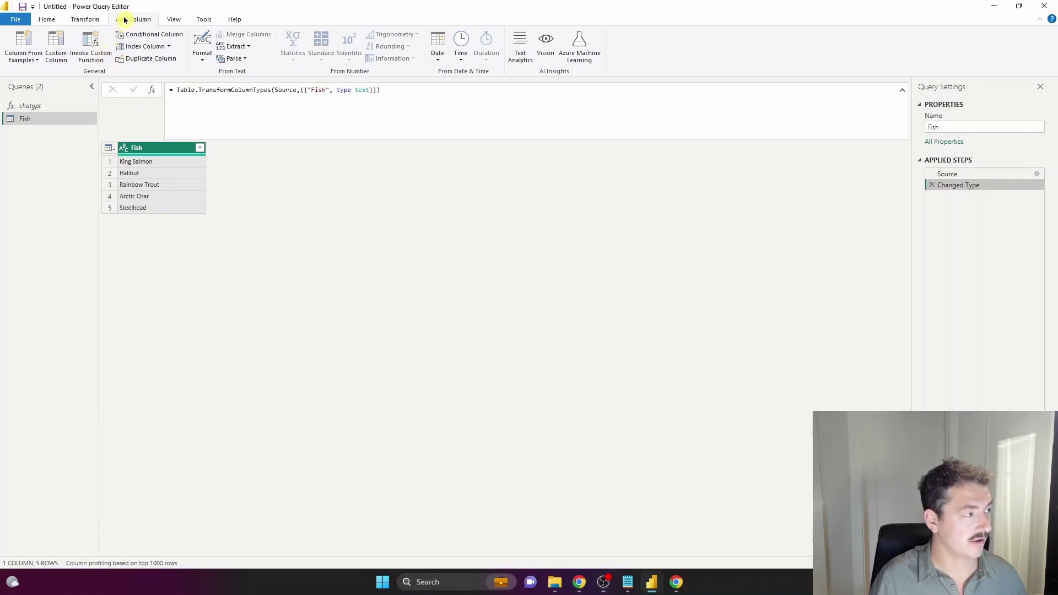
click(89, 50)
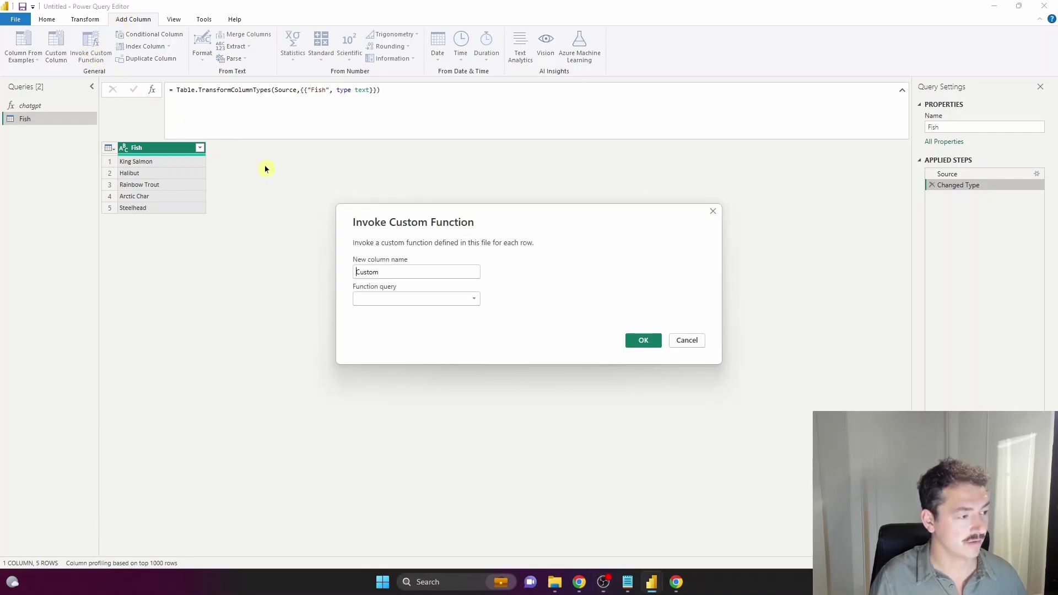
drag(416, 272, 319, 260)
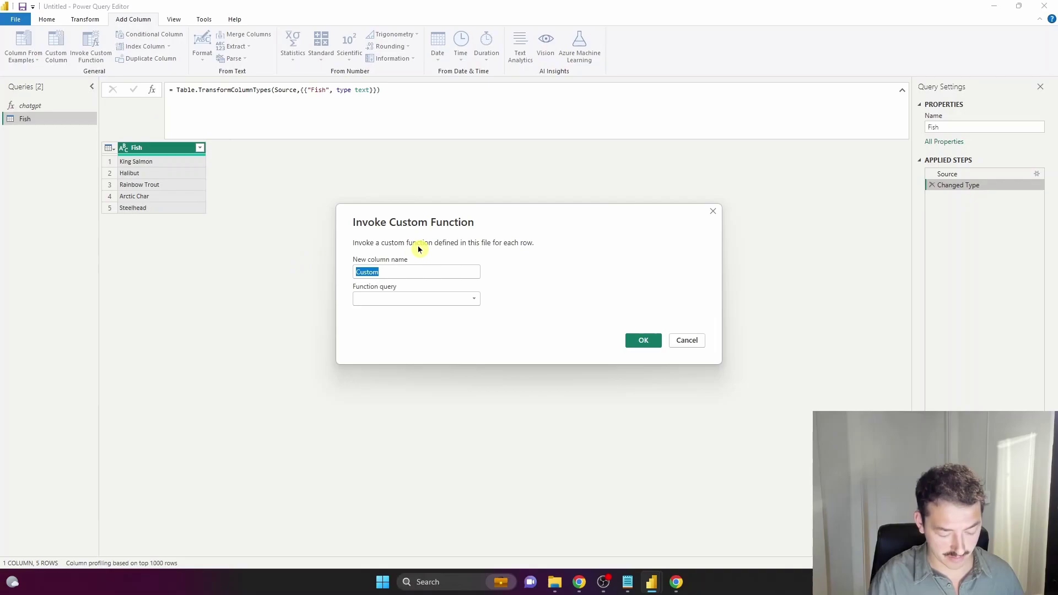
text(super_sec)
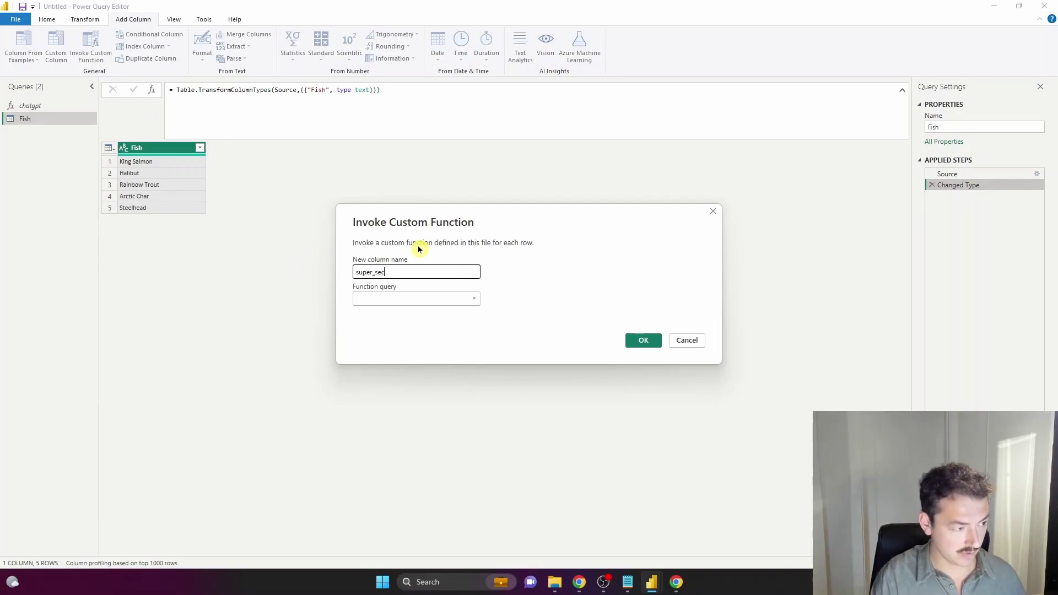
text(ret_fishing)
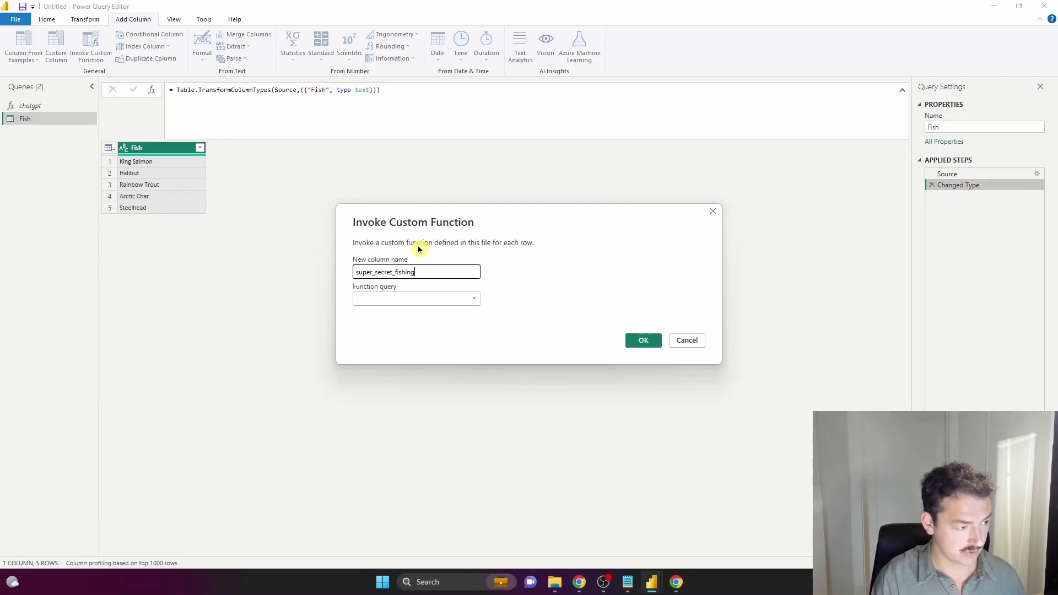
text(_d)
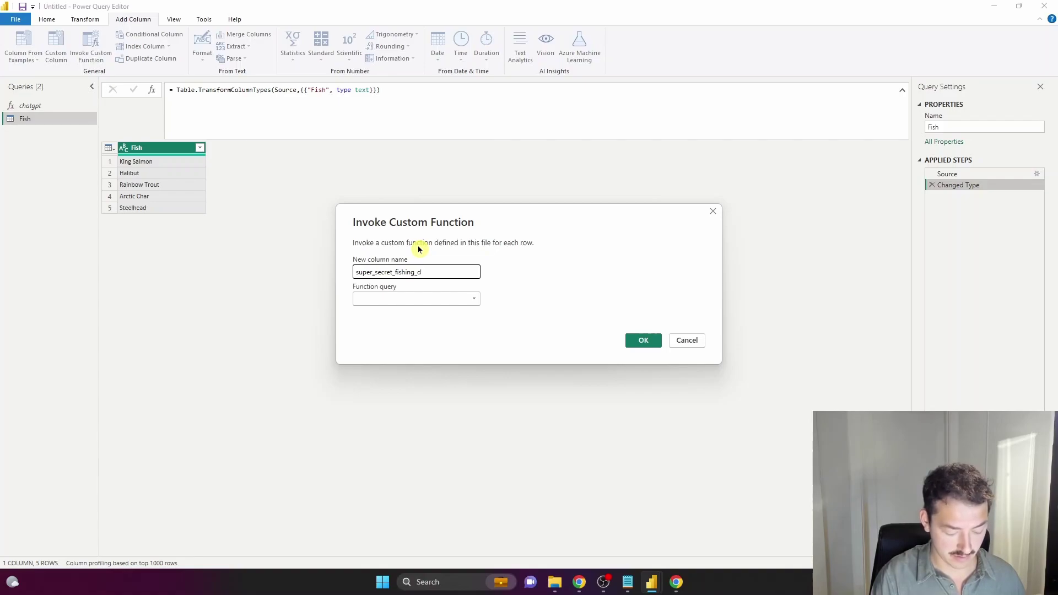
text(etails)
click(411, 299)
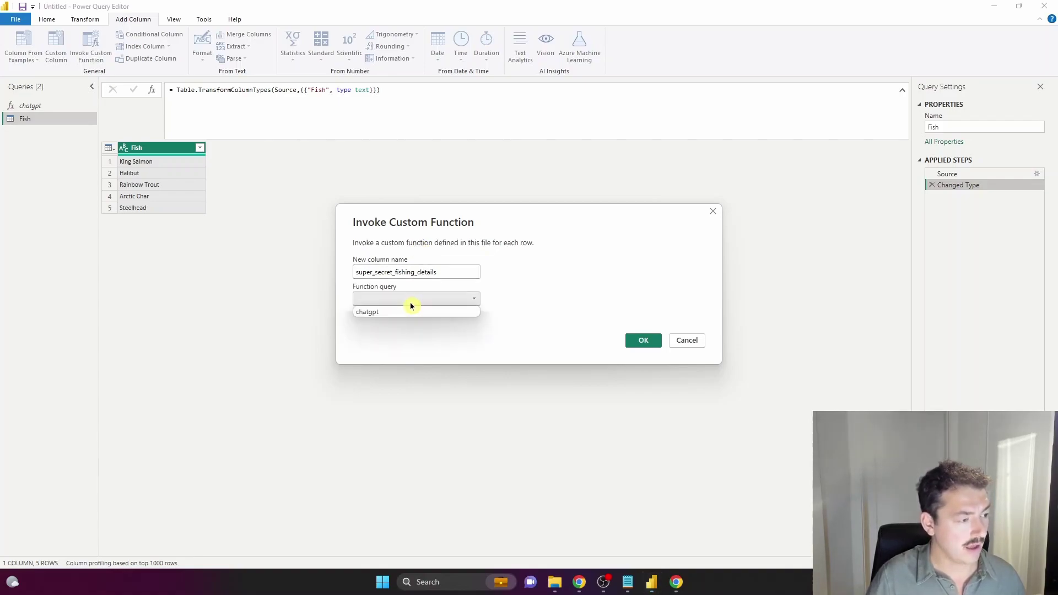
click(409, 313)
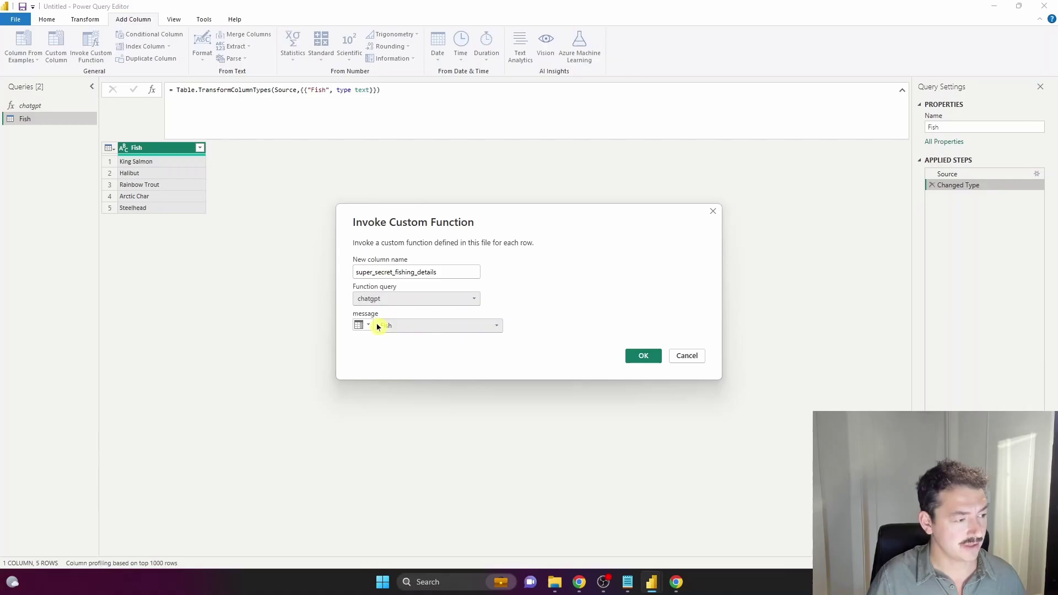
click(634, 357)
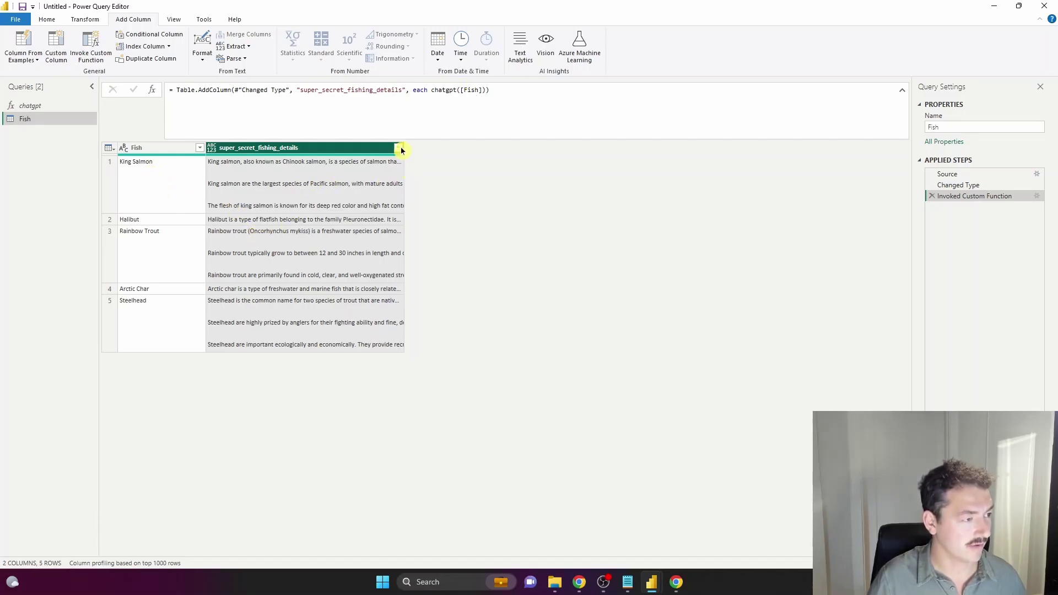
- Replace the [Fish] argument with the Notepad prompt asking for a lesser-known southcentral Alaska spot and lures
drag(401, 149, 492, 148)
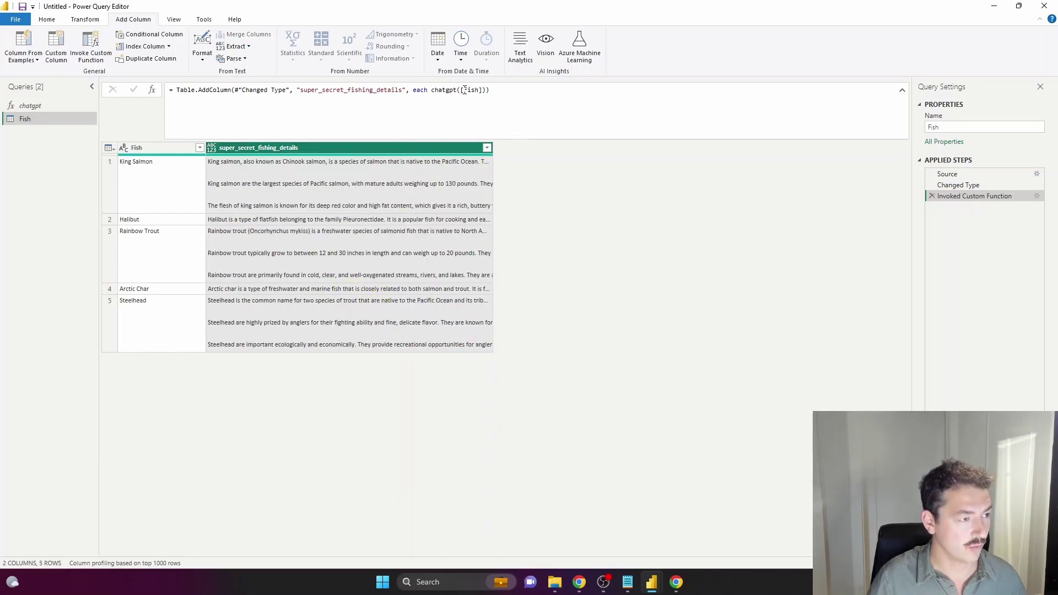
click(628, 581)
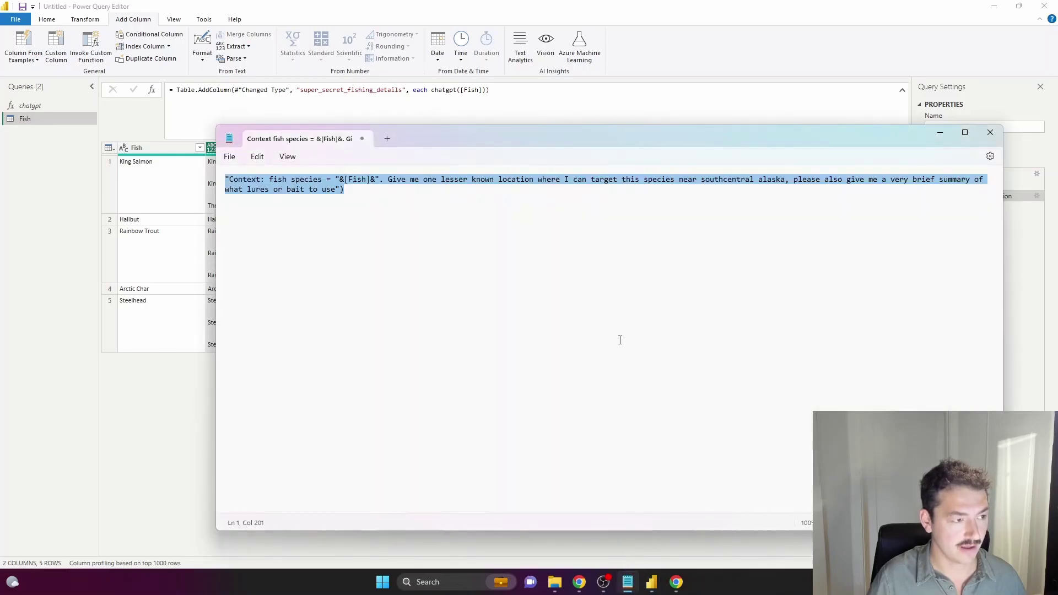
click(377, 295)
drag(369, 198, 166, 165)
key(ctrl+c)
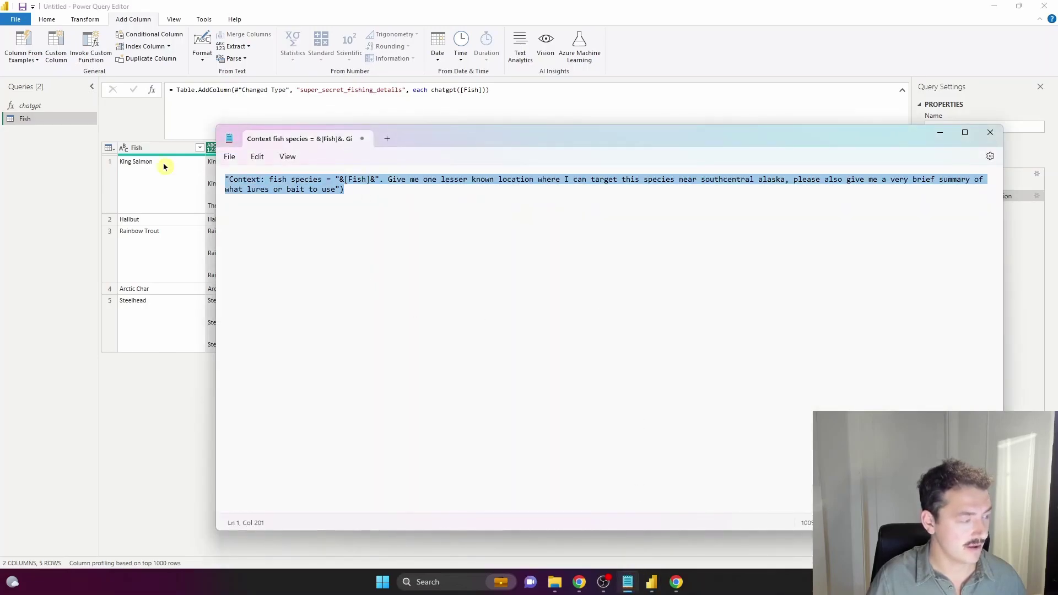
click(461, 94)
key(ctrl+v)
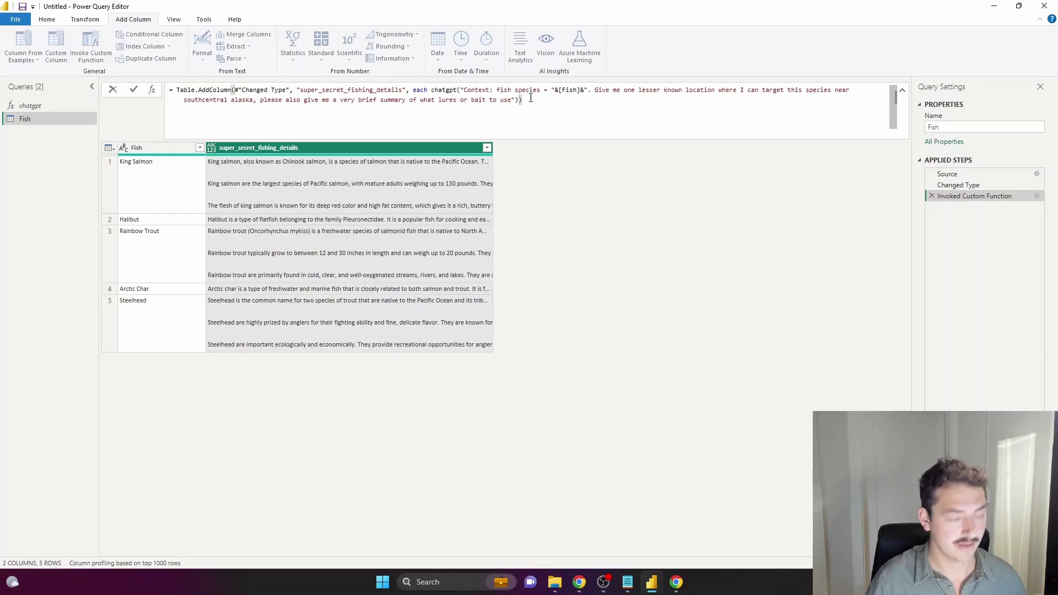
key(Return)
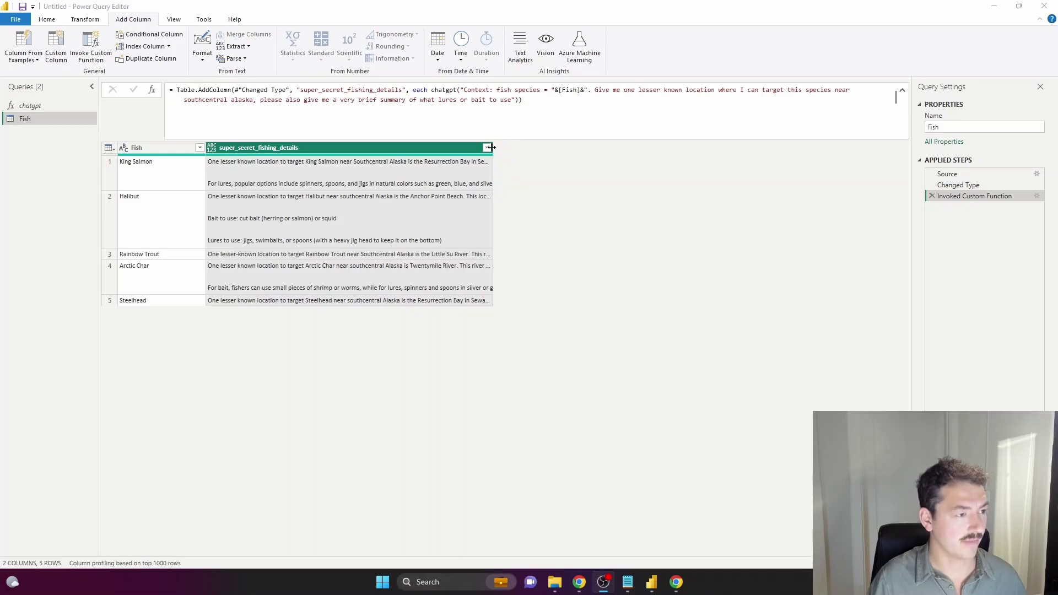
- Widen the details column and preview King Salmon's answer: Resurrection Bay, Seward, spinners, spoons, jigs, herring
drag(490, 147, 647, 176)
click(544, 181)
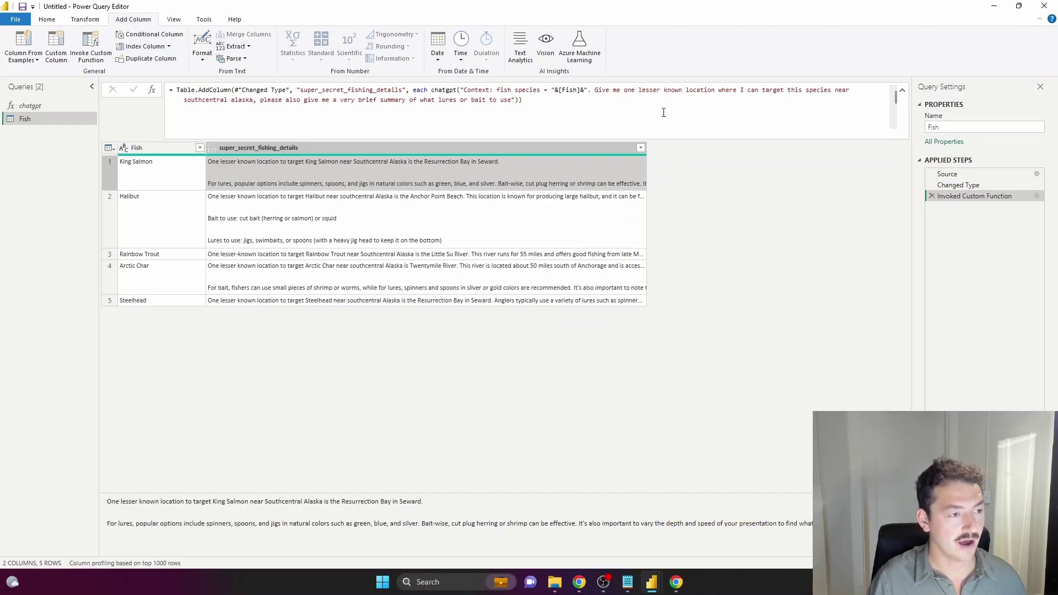
- Insert ', with lat and long,' after 'location' in the fishing-details prompt and refresh the answers
click(717, 92)
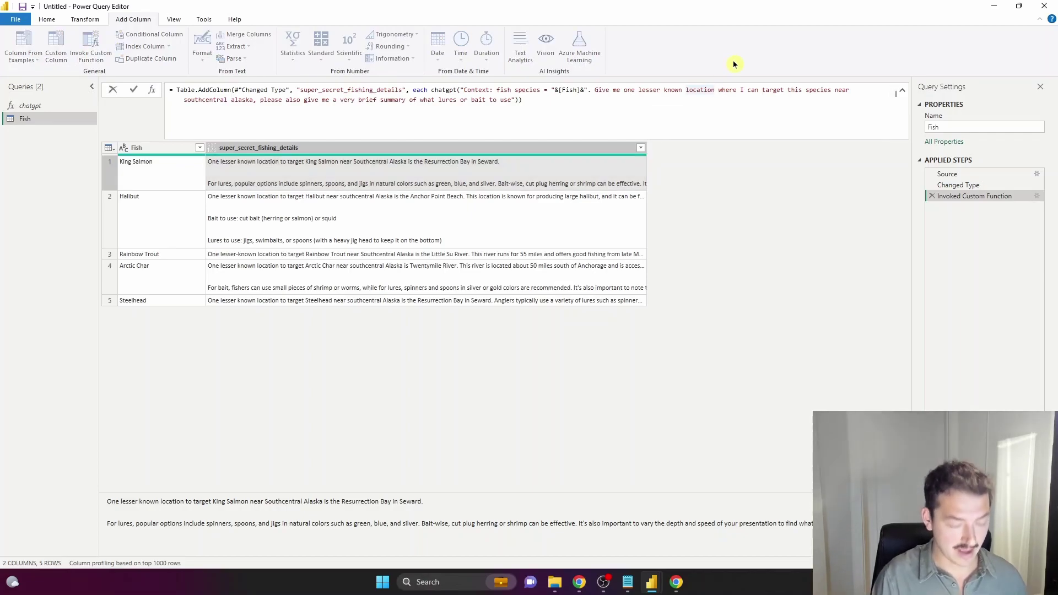
text(,)
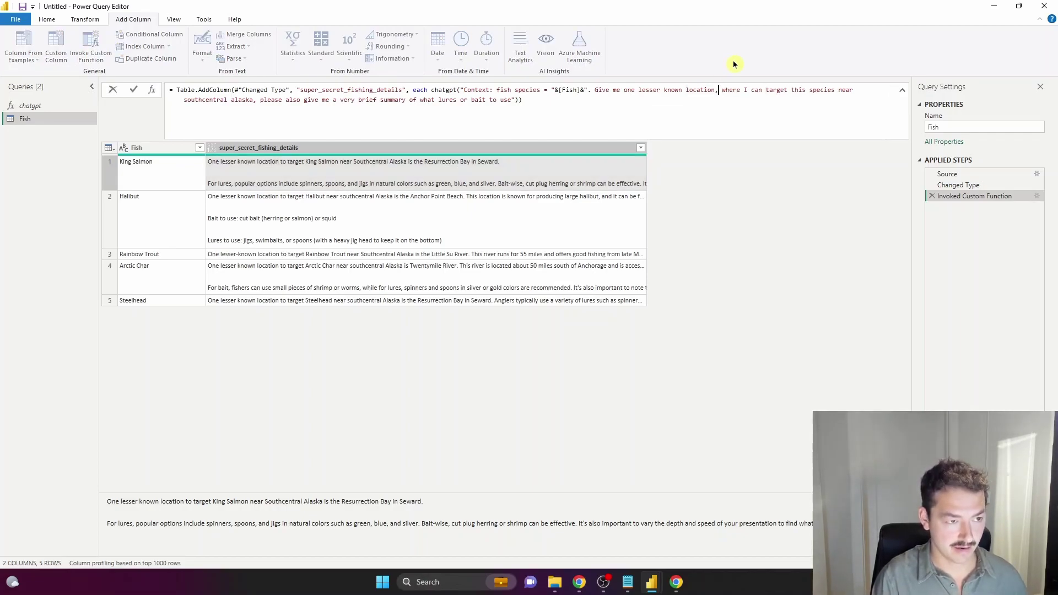
text(with lat and long,)
key(Return)
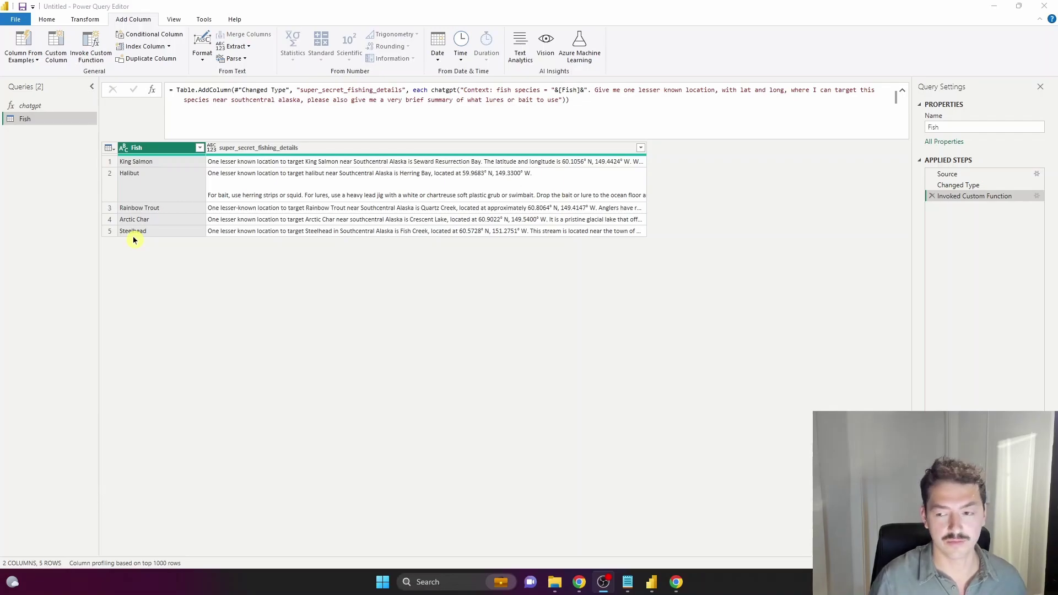
- Add a custom-function column named 'lat long'
click(91, 49)
drag(388, 277, 341, 267)
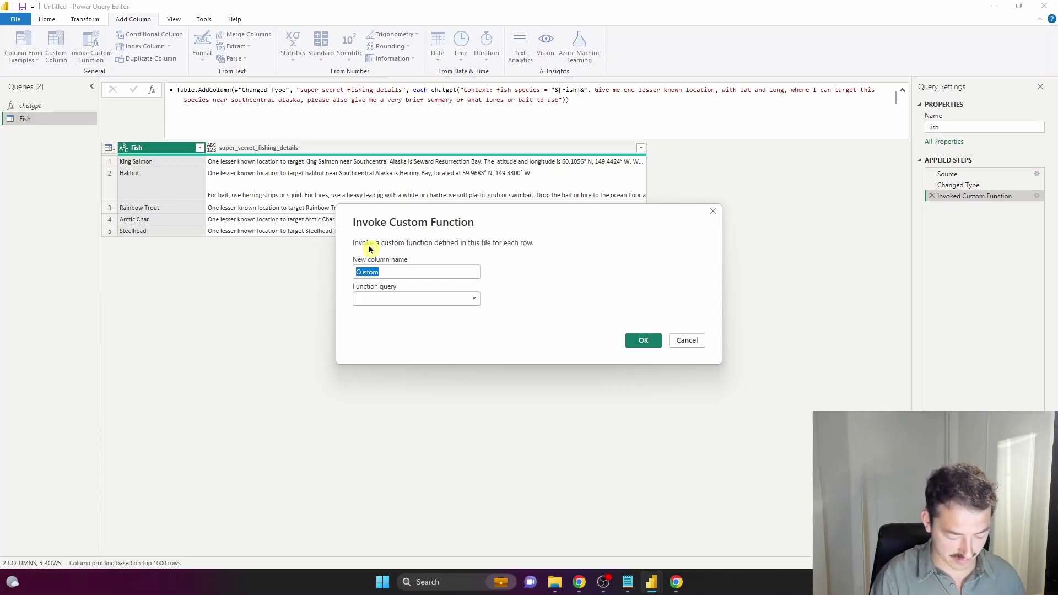
text(lat long)
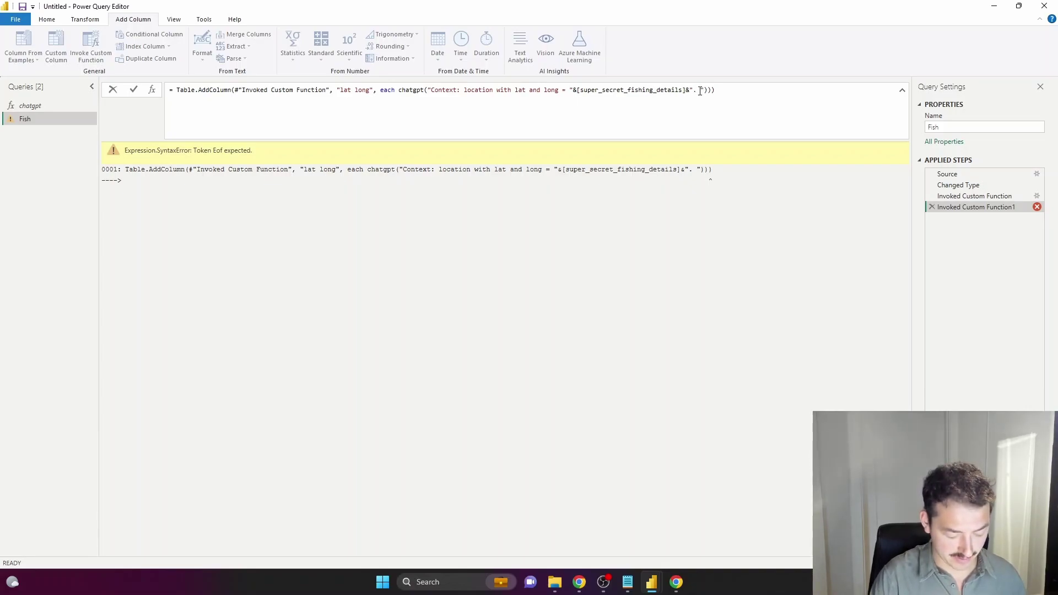
- Extend the prompt to request latitude and longitude, comma-separated for splitting into two columns
click(700, 91)
text(please gi)
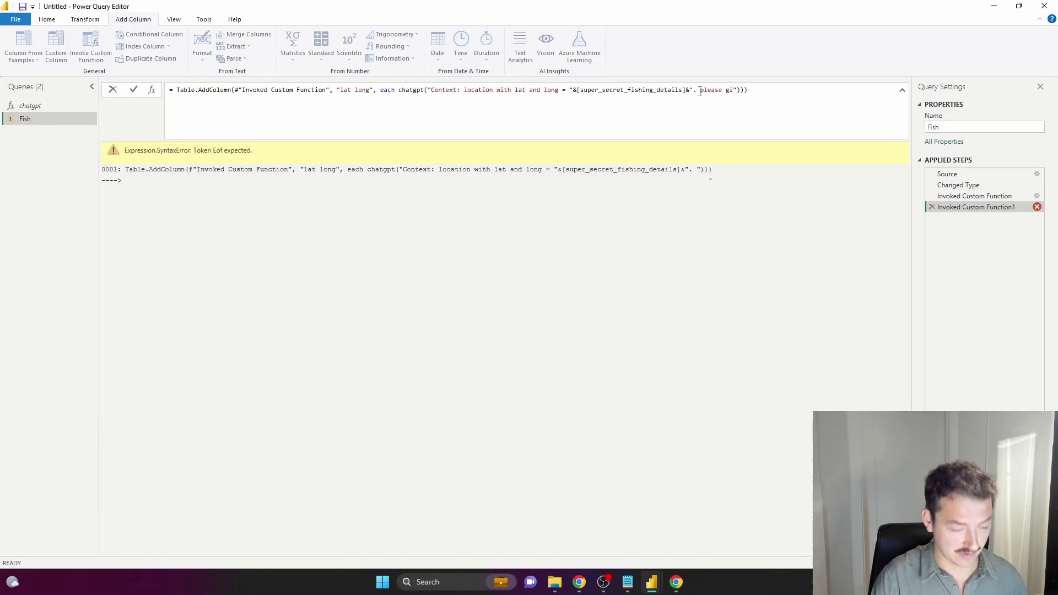
text(ve )
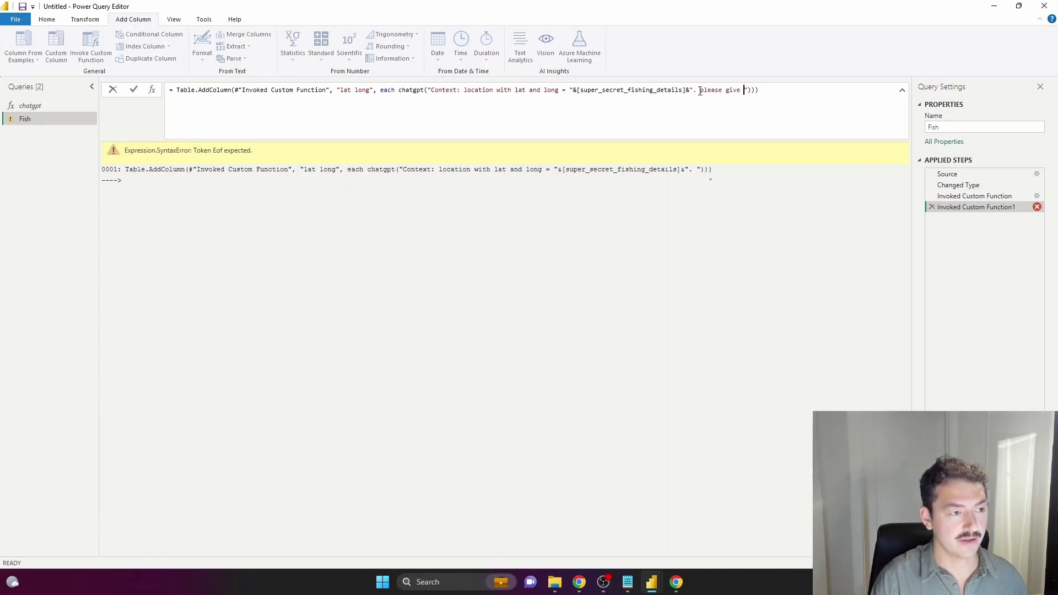
text(me the )
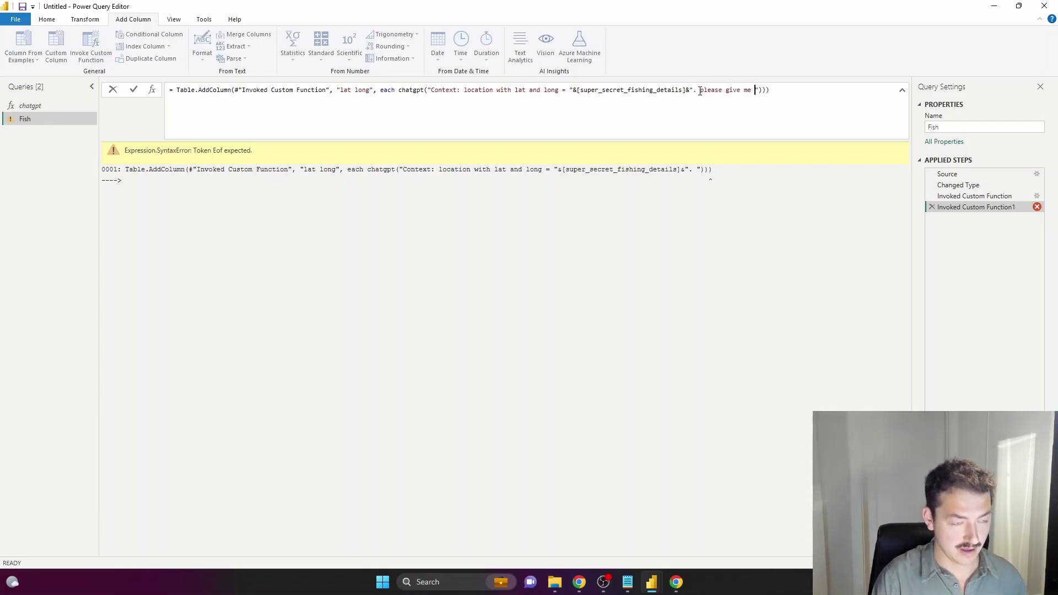
text(latitud)
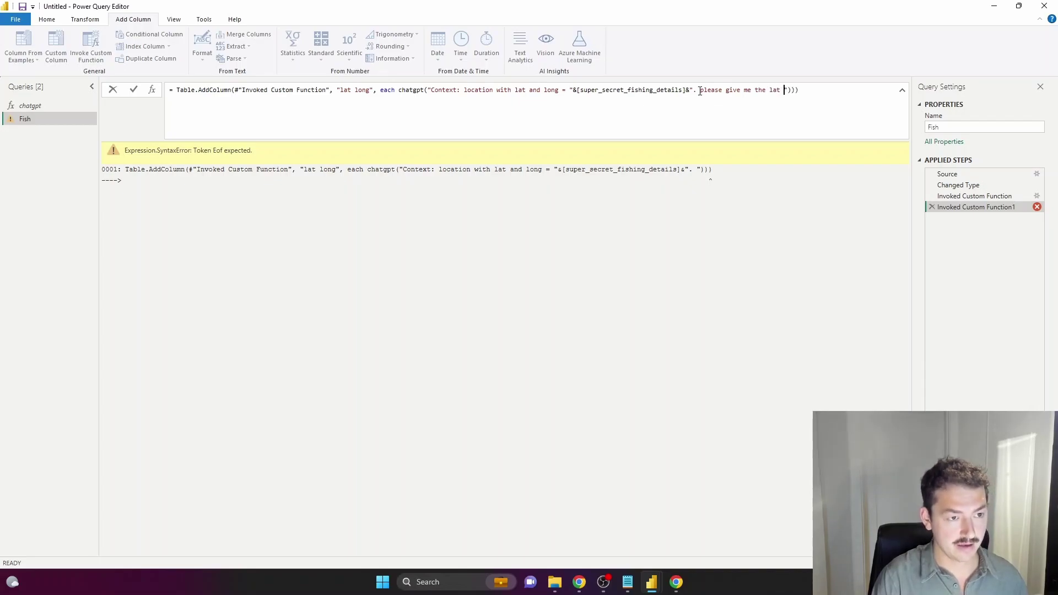
text(e and longitu)
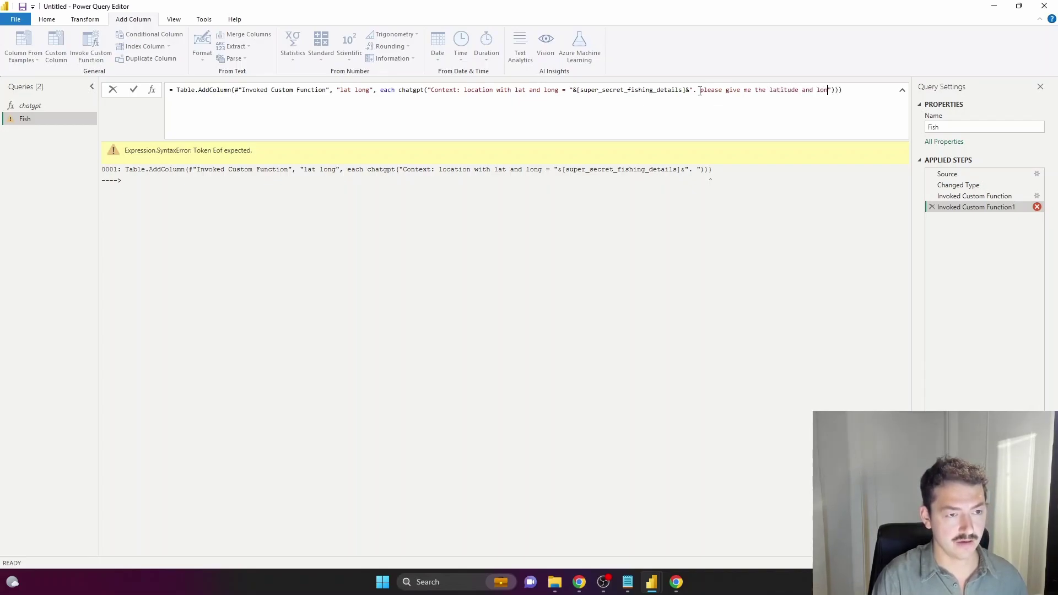
text(de )
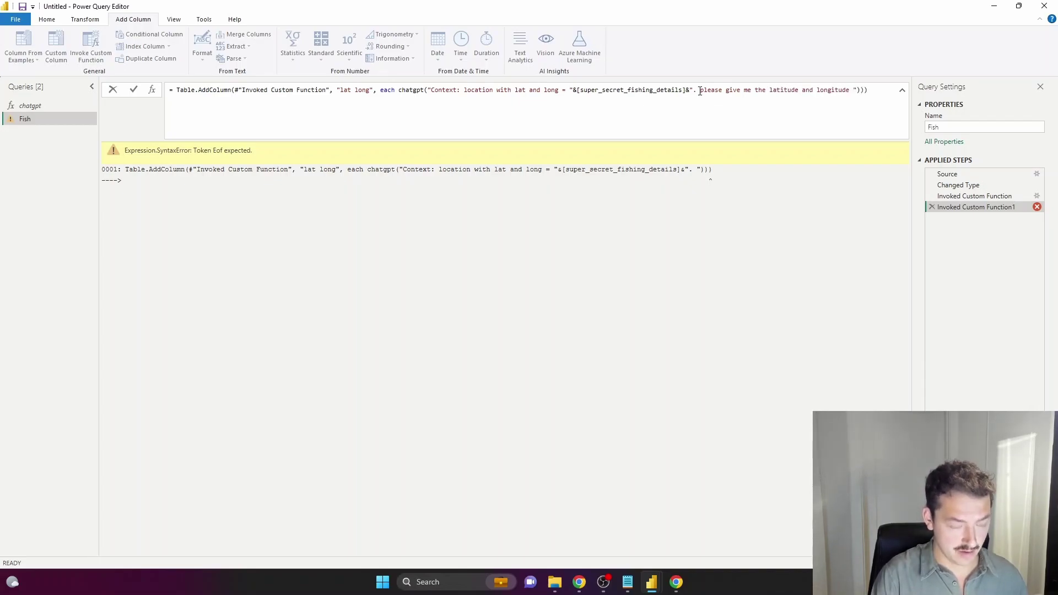
text(in a f)
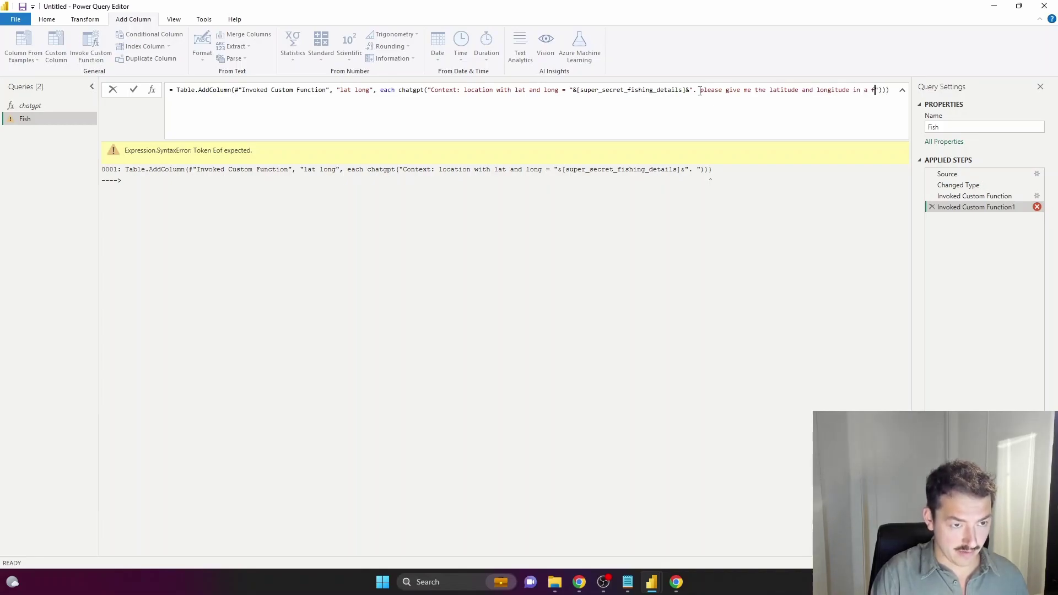
text(ormat that )
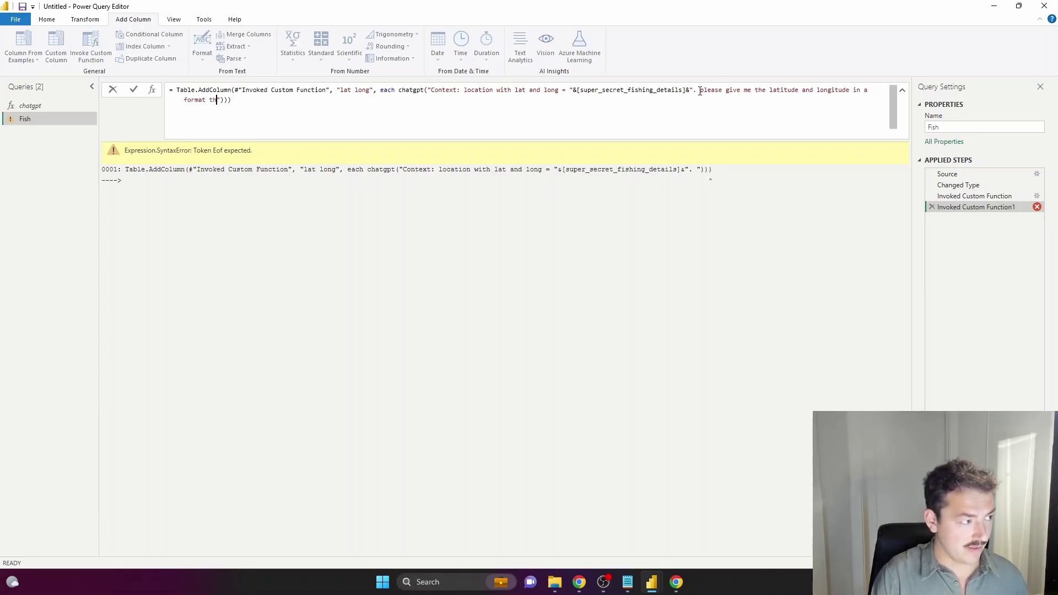
text(I can very s)
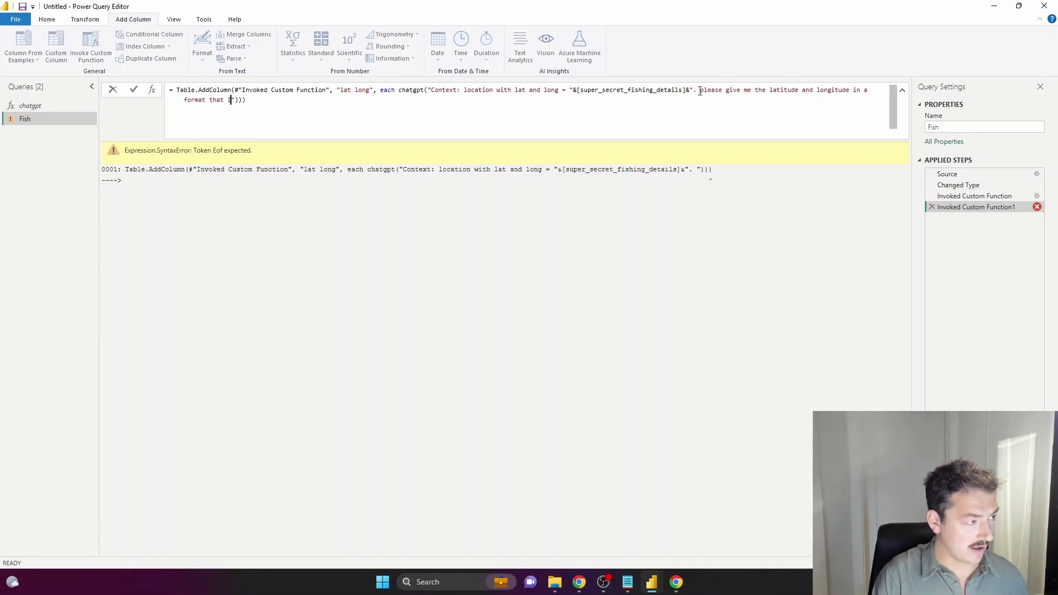
text(imply split by com)
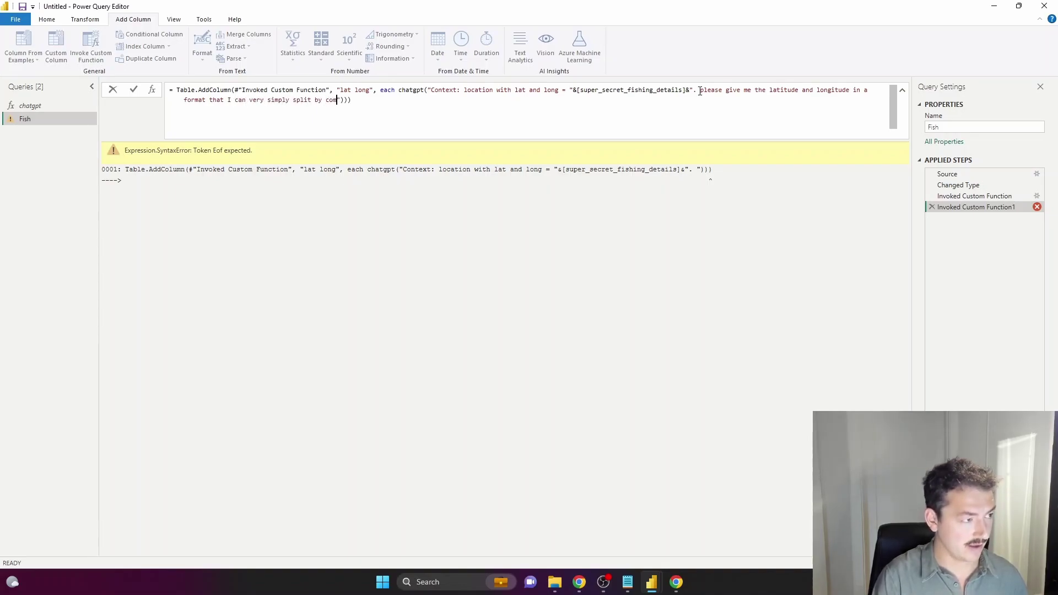
text(a in powe)
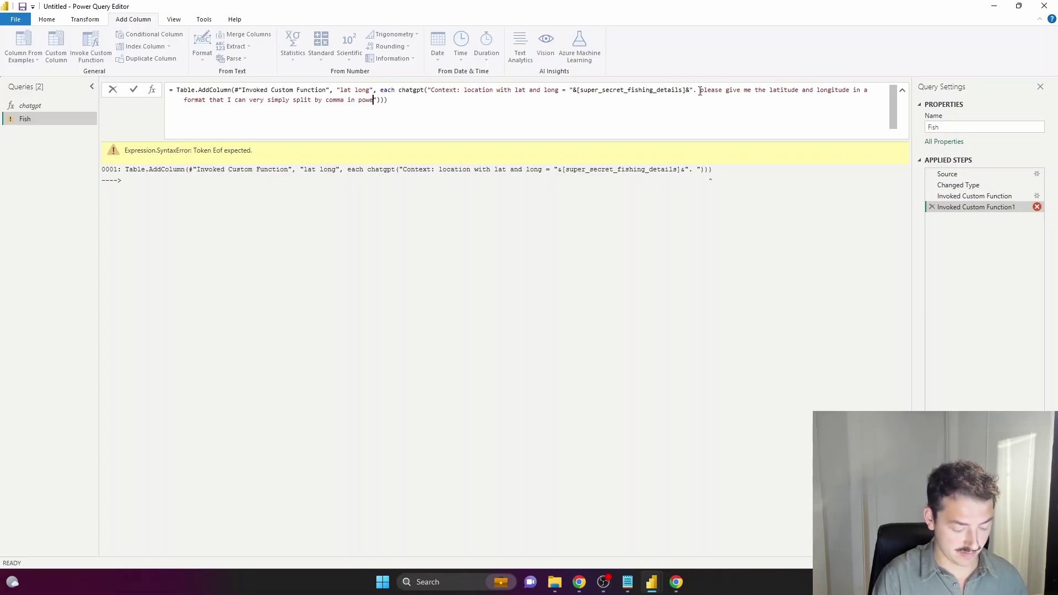
text(rbi to )
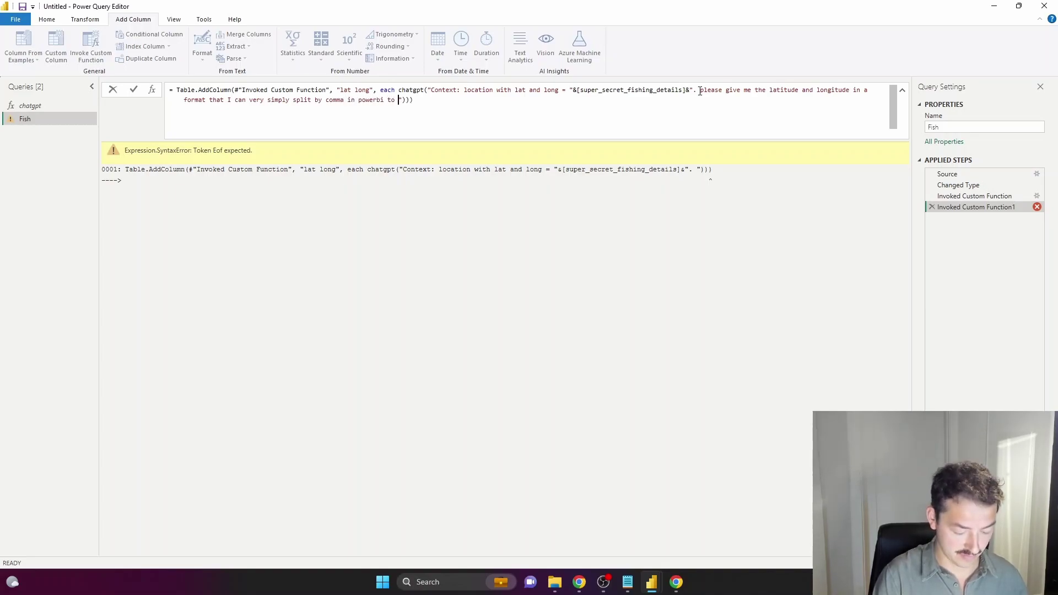
text(make two colum)
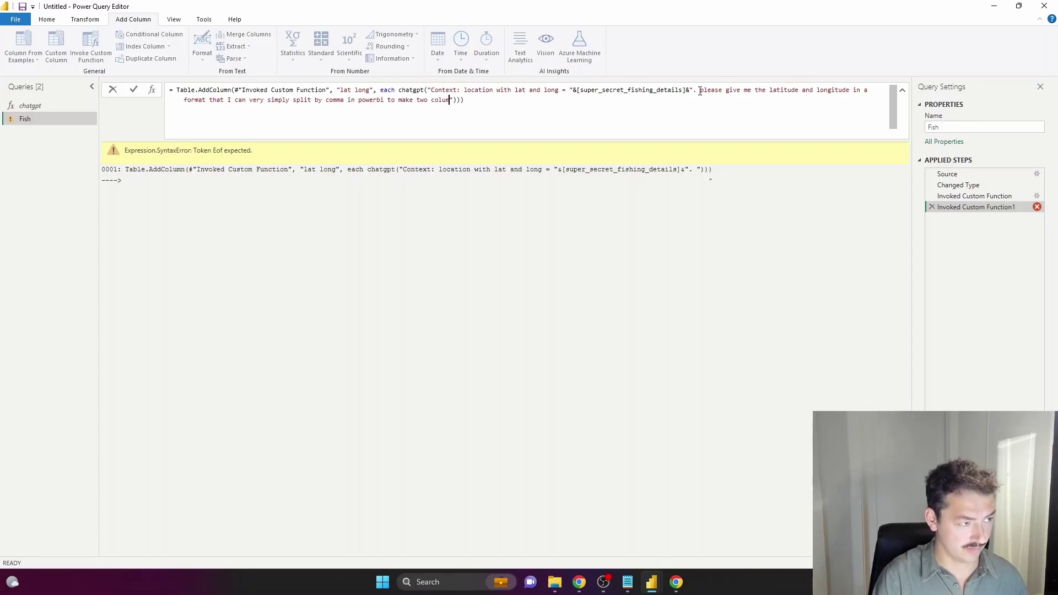
text(ns)
key(Return)
key(End)
key(BackSpace)
key(Return)
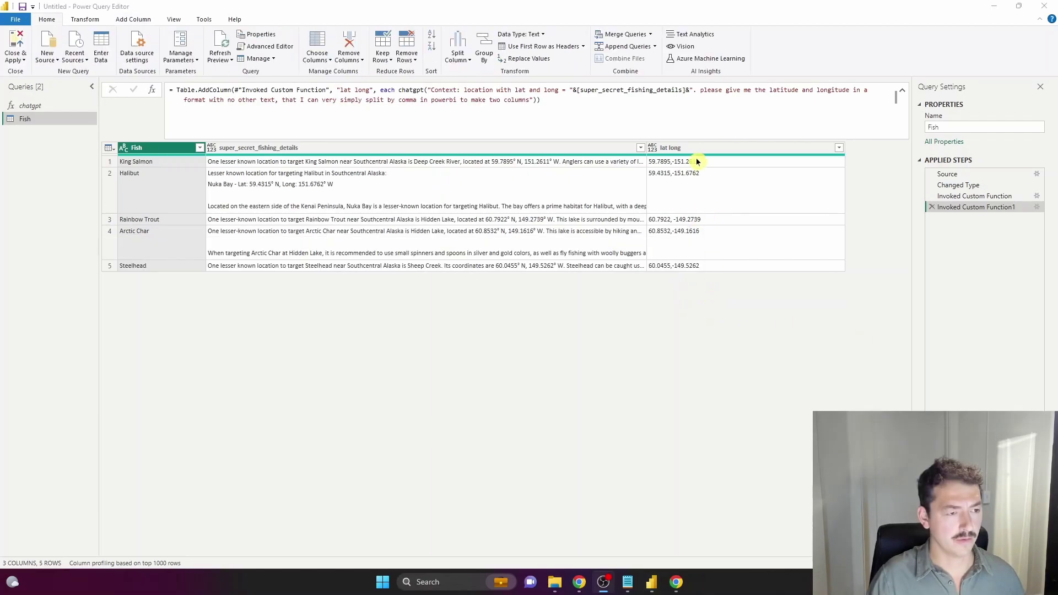
- Split the lat long column by the comma delimiter
right_click(681, 151)
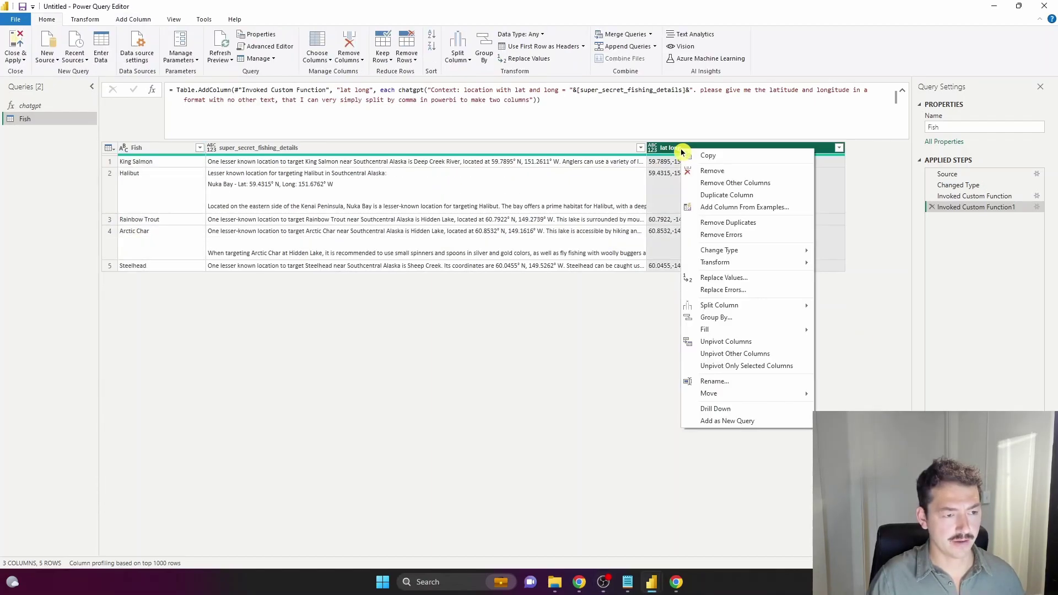
mouse_move(752, 307)
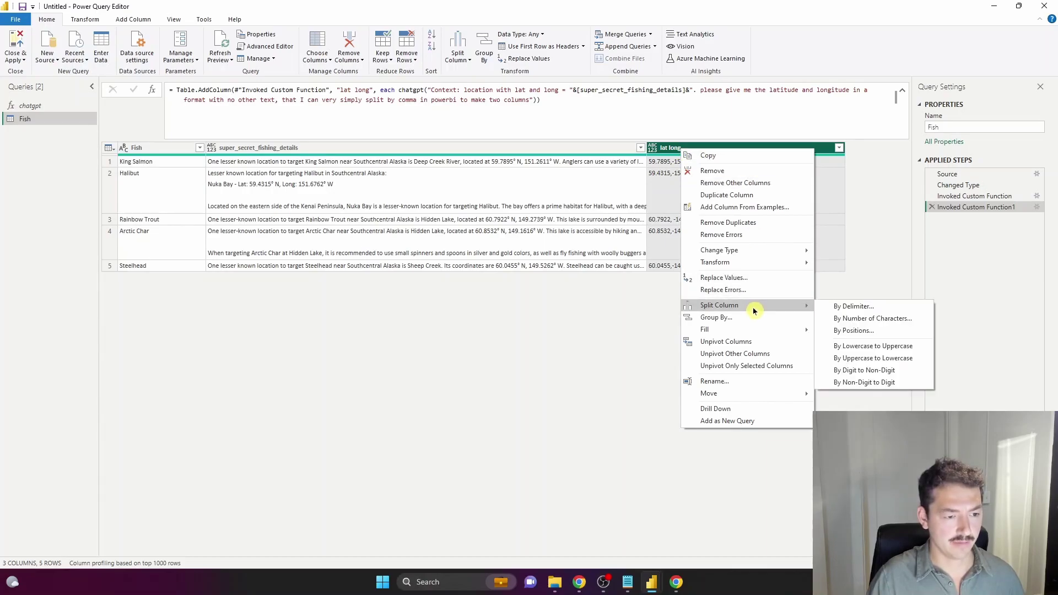
click(845, 307)
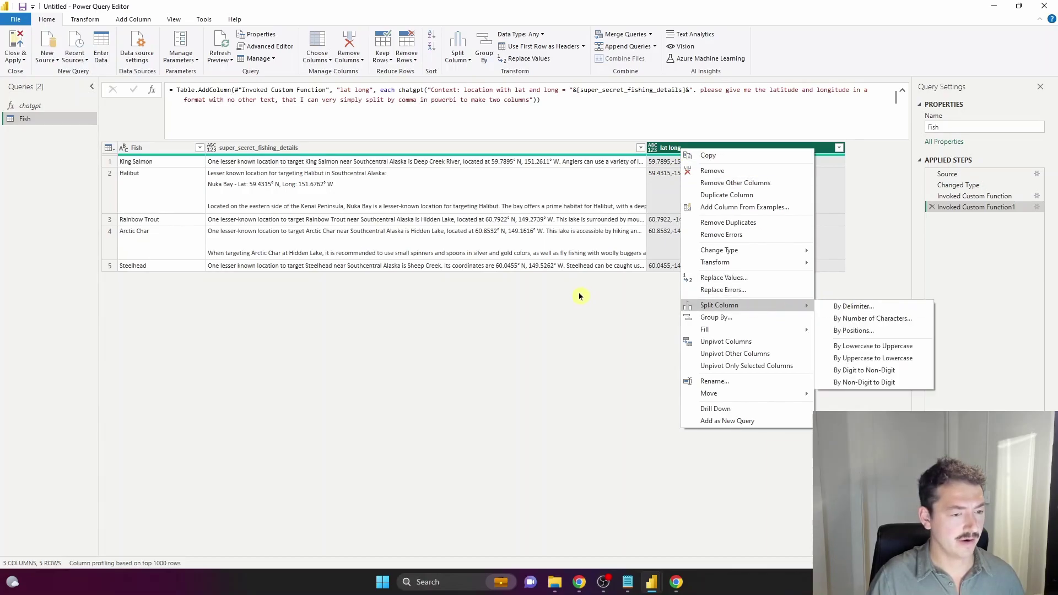
click(655, 386)
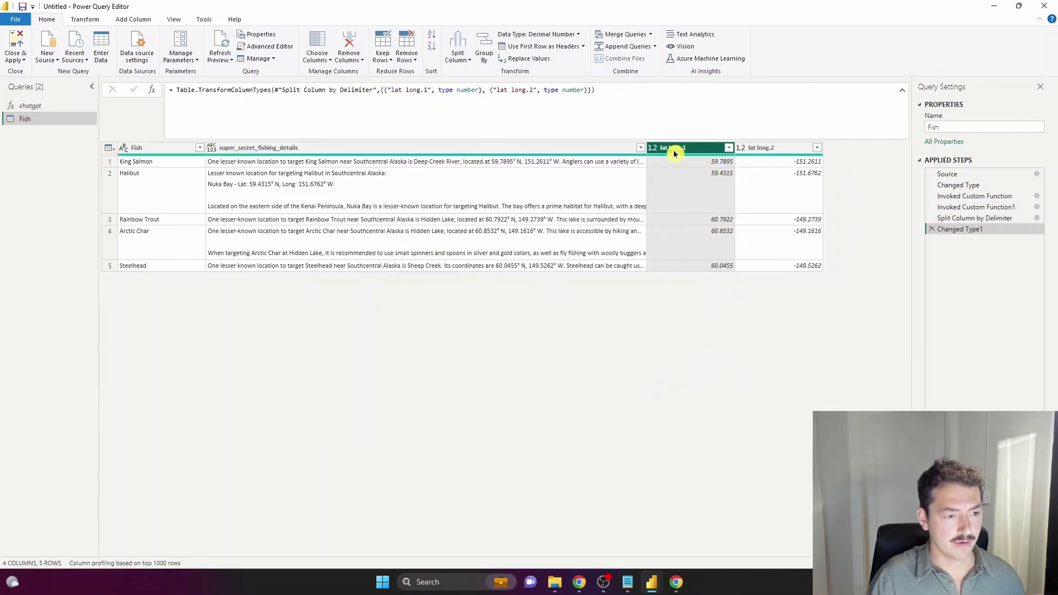
- Rename the split columns to latitude and longitude
double_click(679, 147)
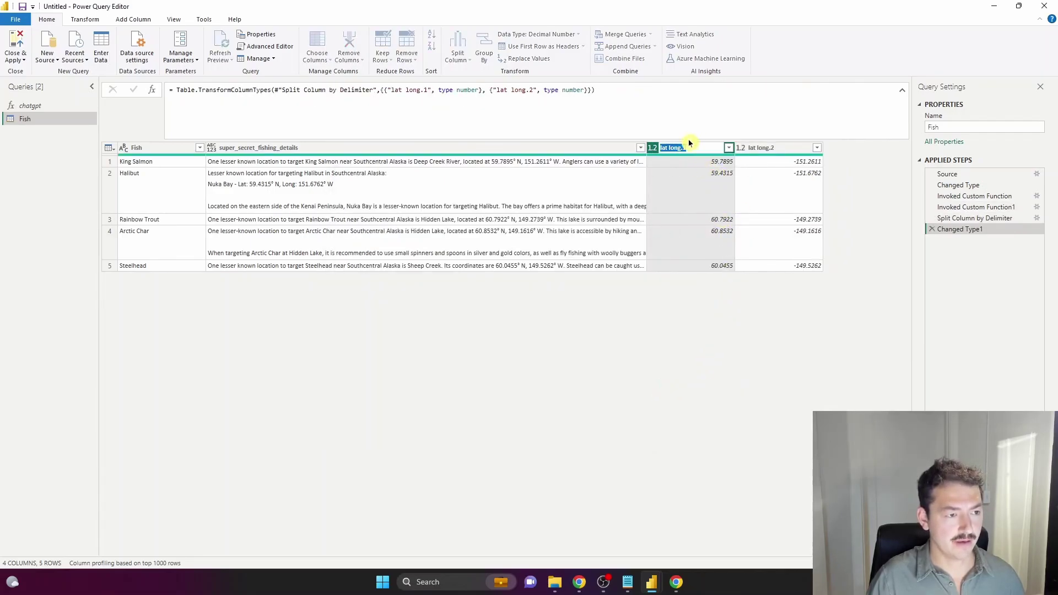
text(lat)
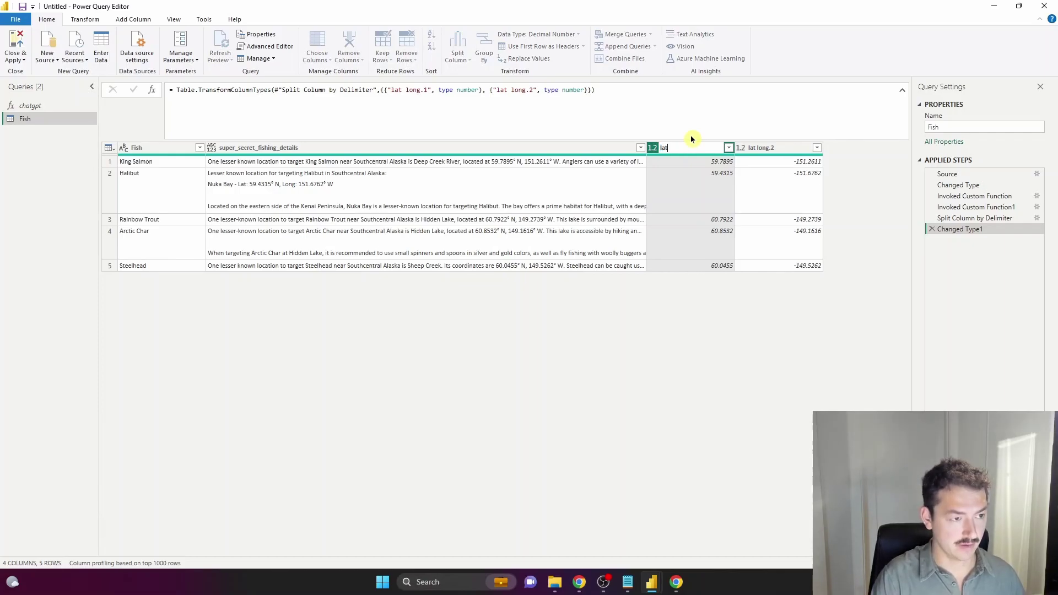
text(itude)
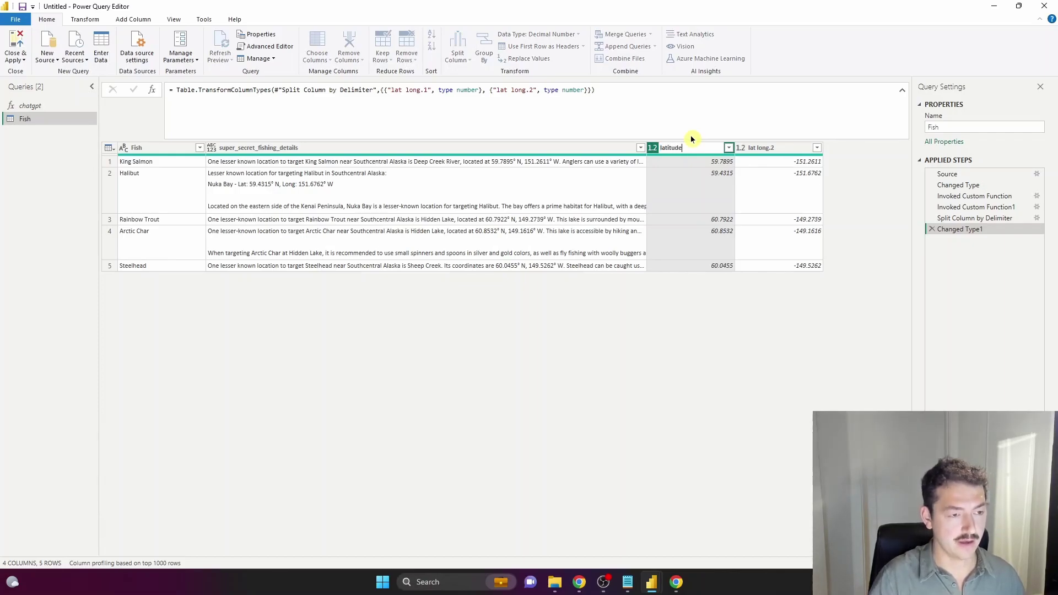
key(Return)
double_click(764, 147)
text(lo)
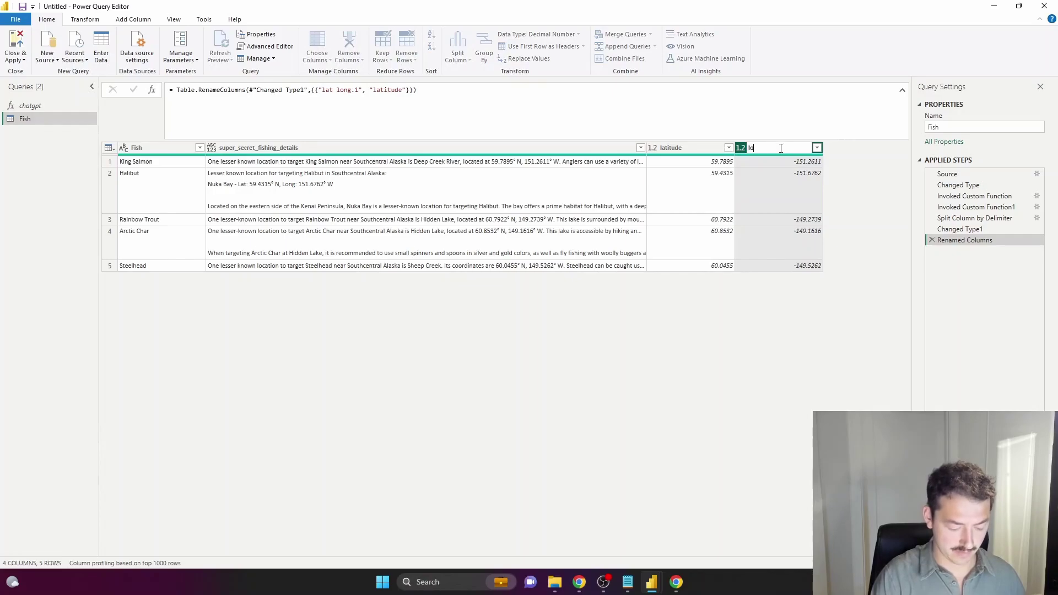
text(ngitude)
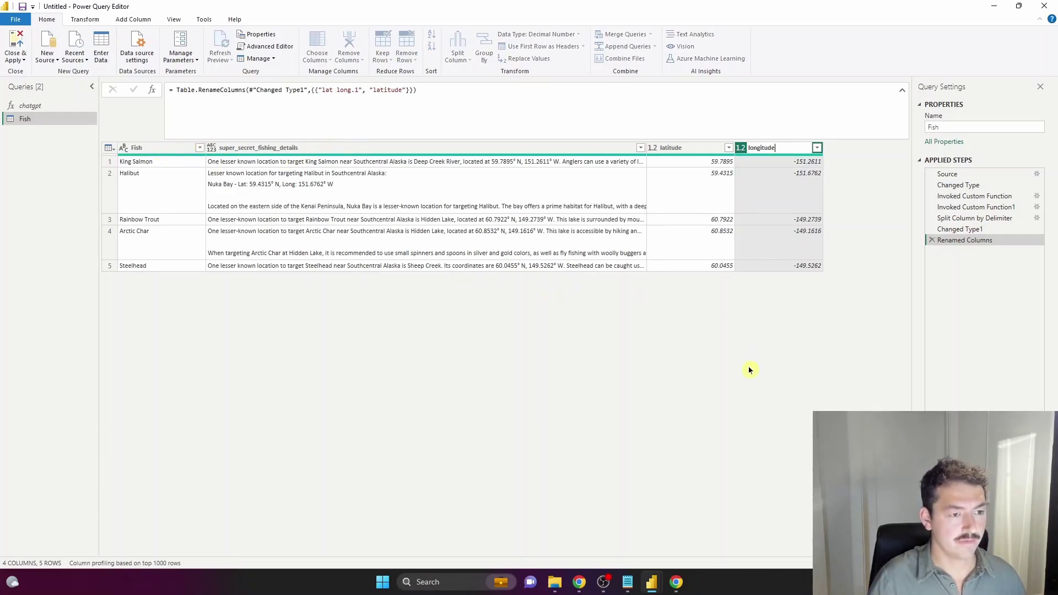
key(Return)
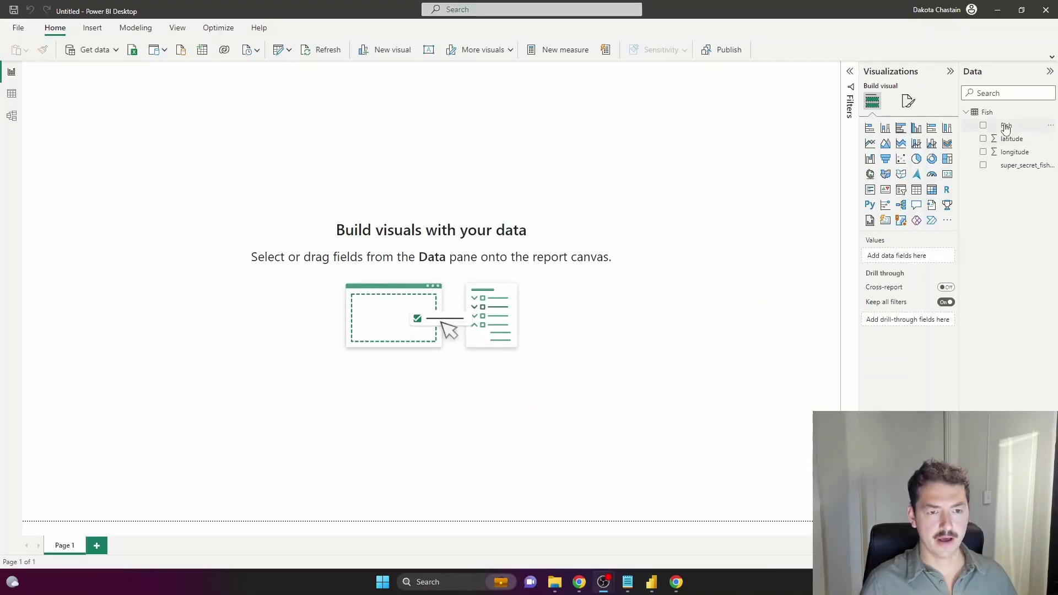
- Build a widened table of Fish with super_secret_fishing_details on the report page
drag(1005, 126, 260, 144)
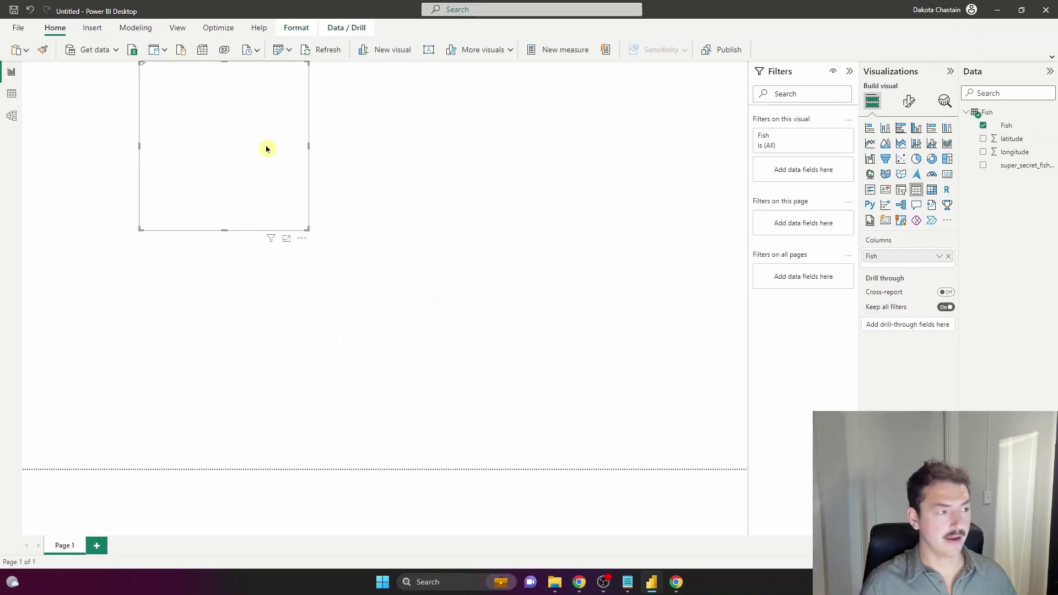
drag(287, 171, 294, 200)
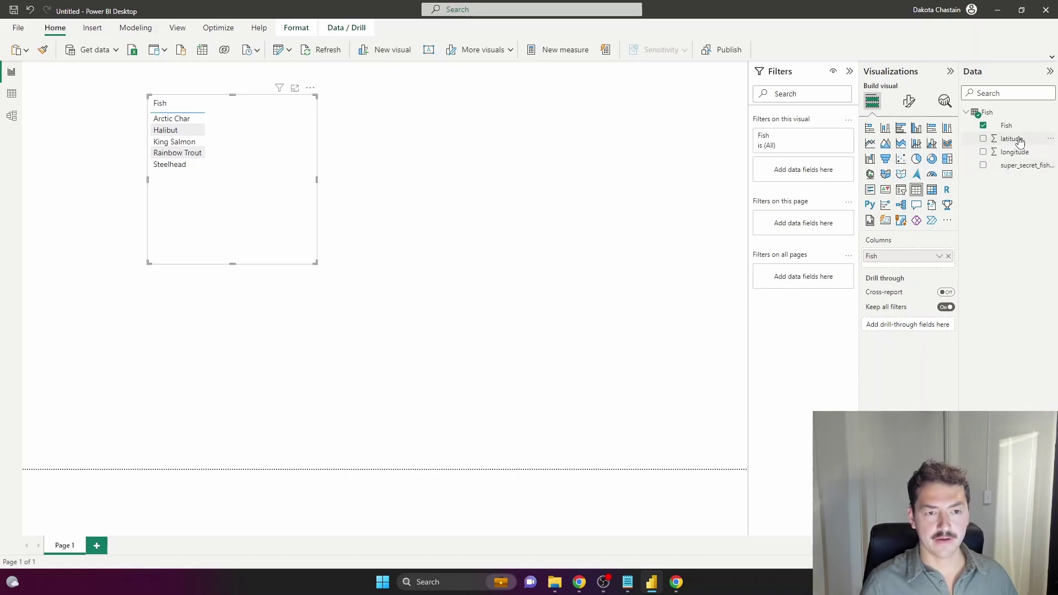
drag(1026, 168, 286, 213)
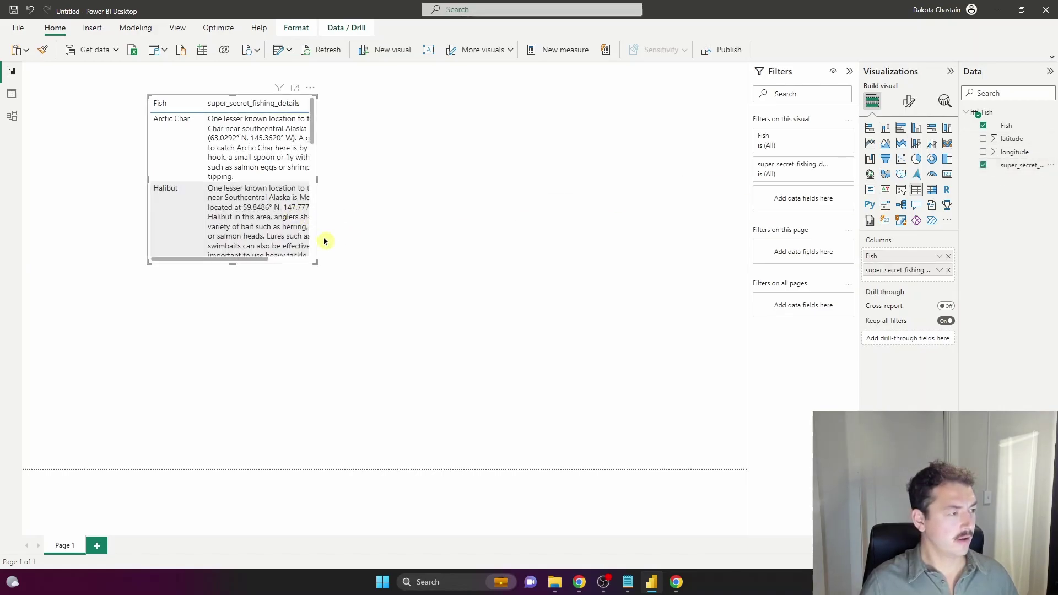
drag(316, 265, 641, 279)
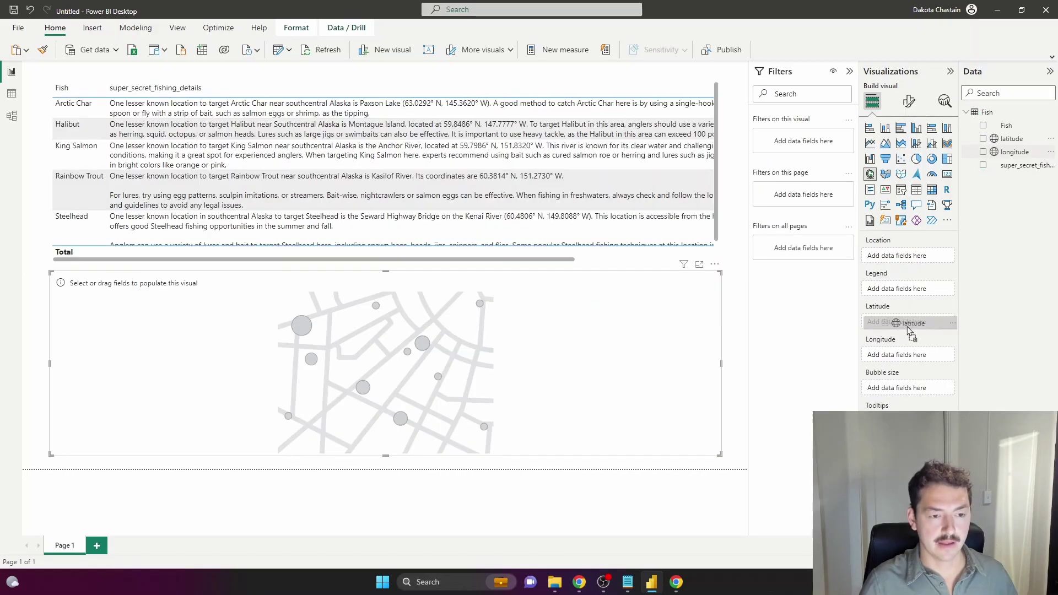
- Add a map plotting latitude and longitude, with the fishing details included
drag(843, 321, 904, 324)
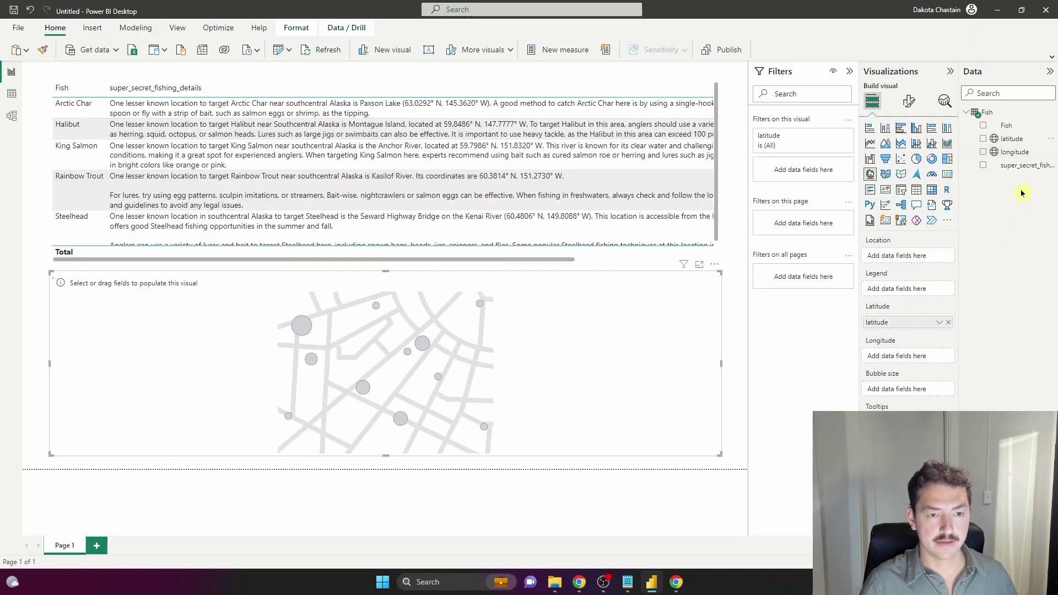
drag(1014, 152, 915, 357)
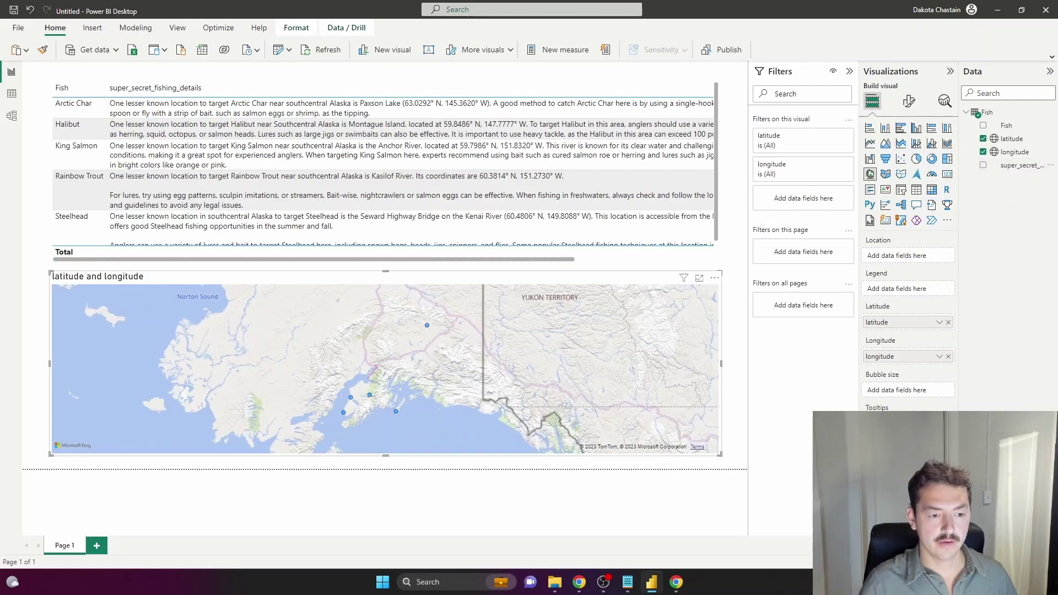
click(983, 165)
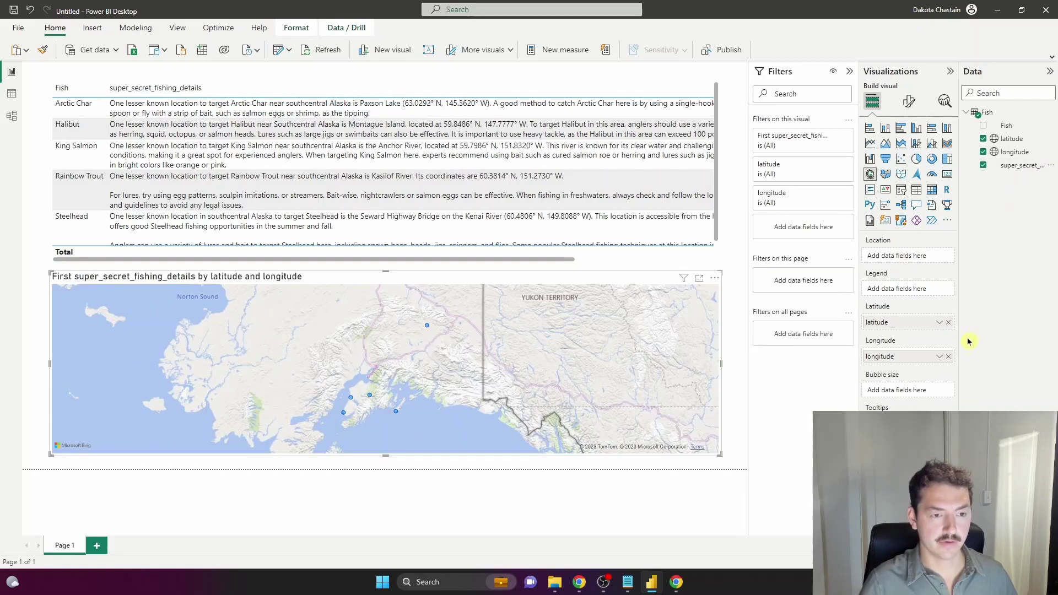
- Put the Fish field in the map's Legend to colour points by species
drag(1006, 125, 906, 291)
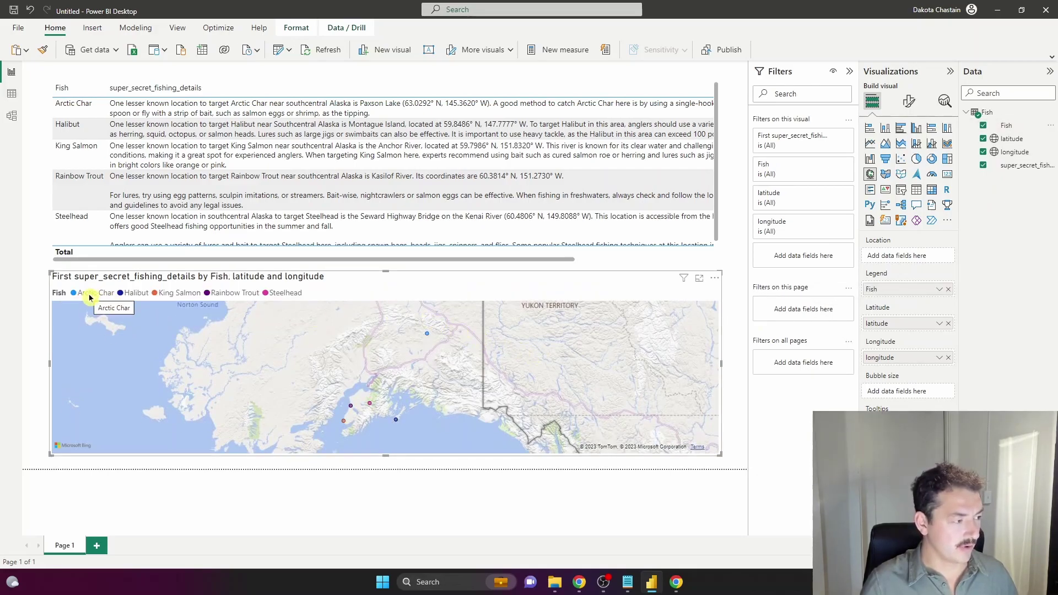
scroll(377, 433, up, 5)
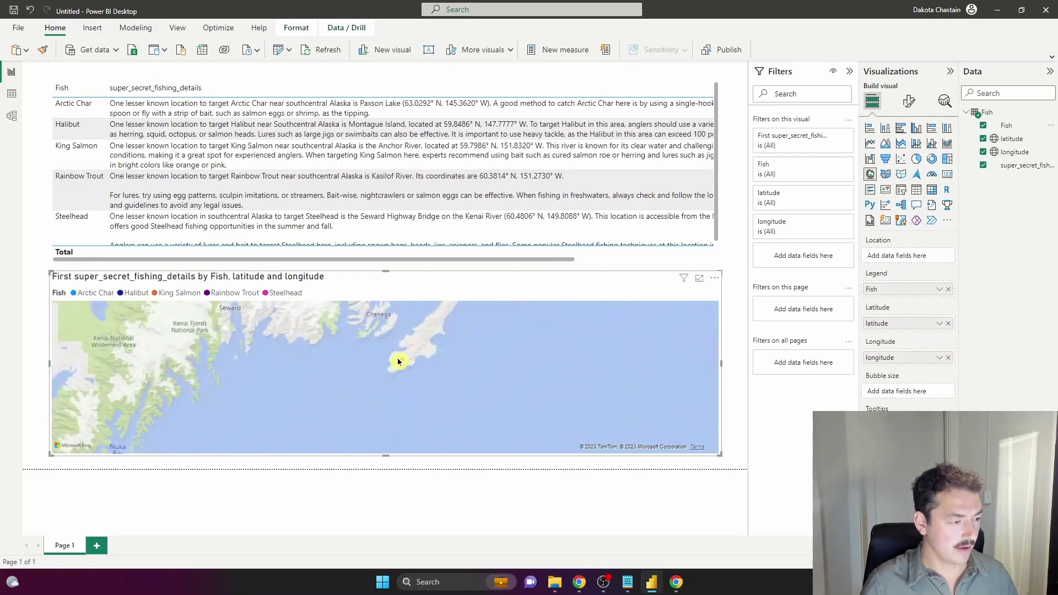
mouse_move(402, 362)
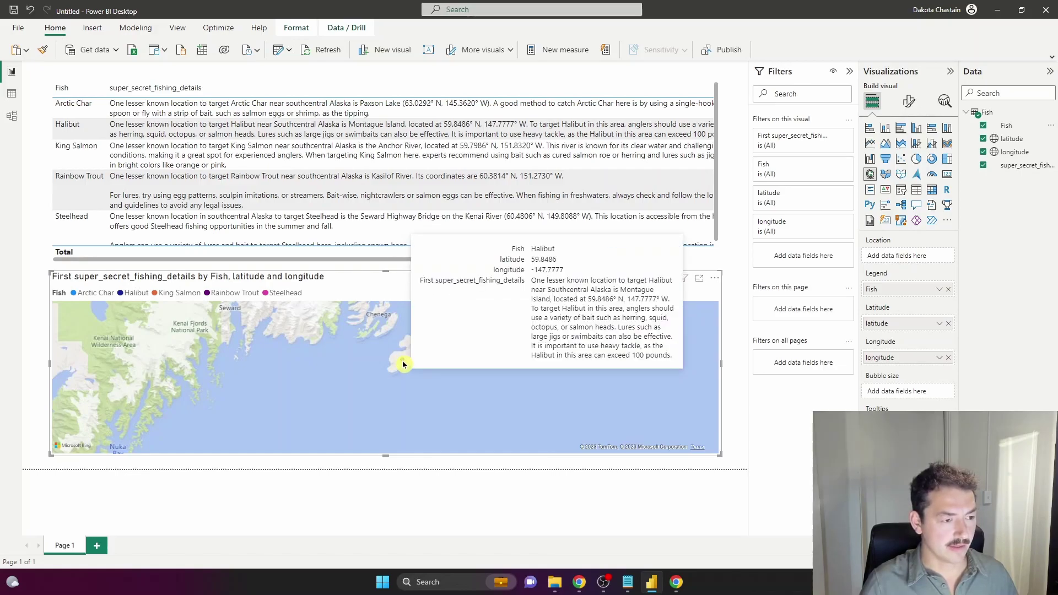
- Zoom around the Alaska map and check each point's fishing-details tooltip
scroll(325, 378, up, 5)
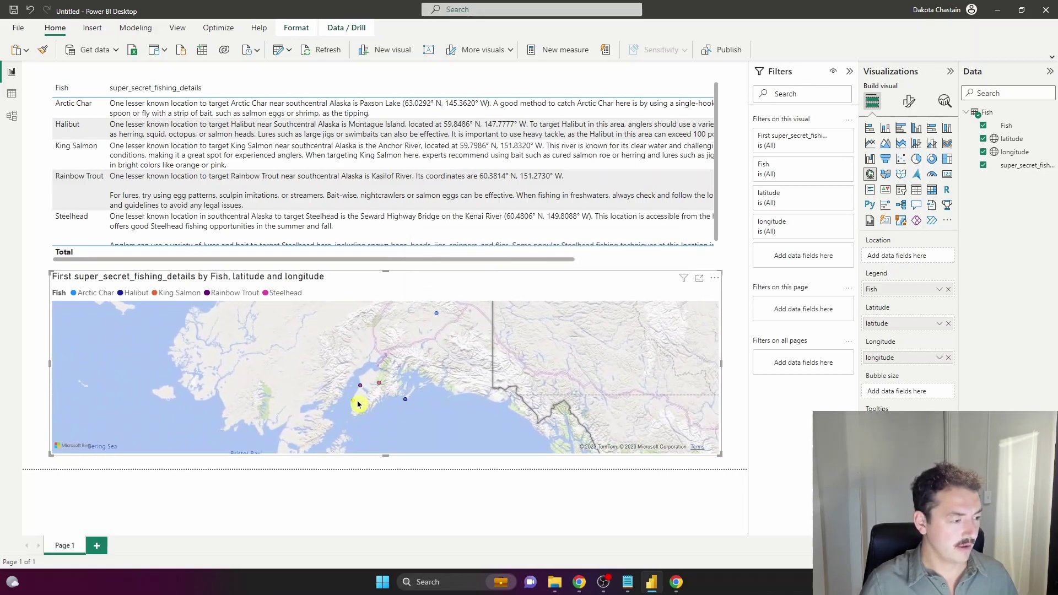
mouse_move(353, 404)
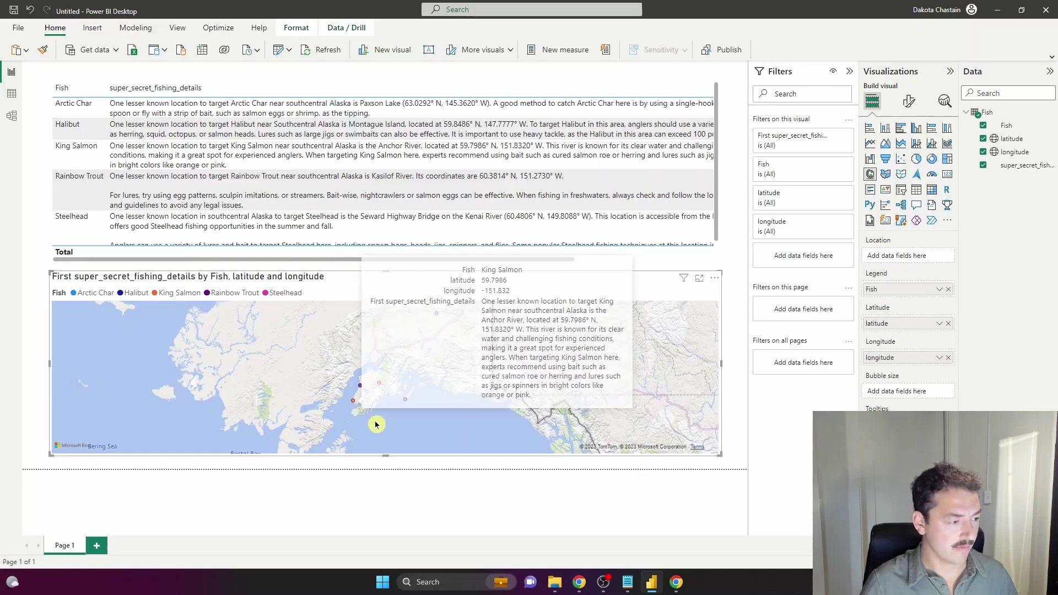
mouse_move(437, 315)
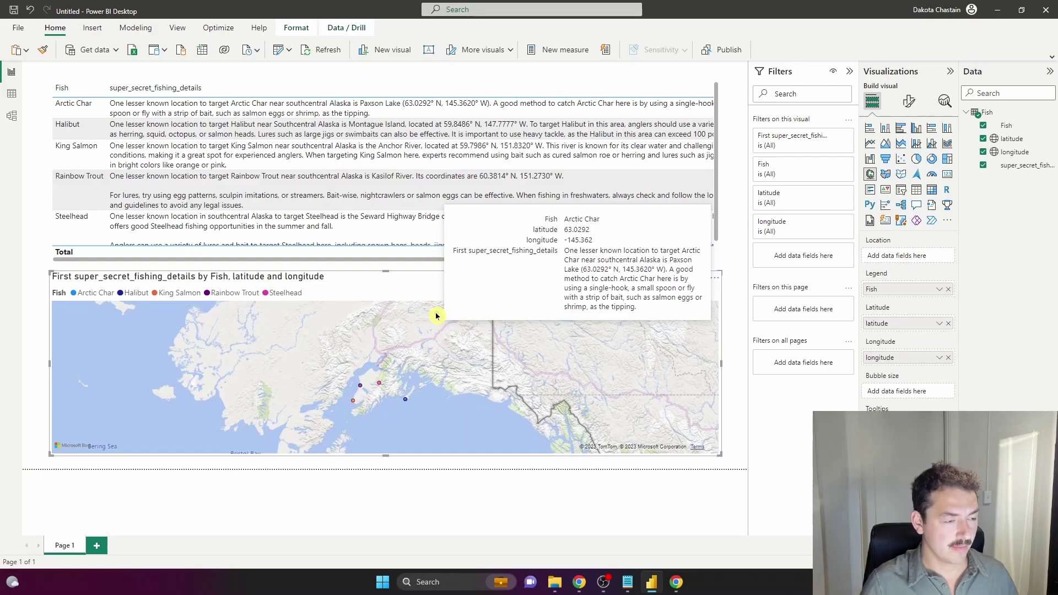
scroll(435, 319, up, 5)
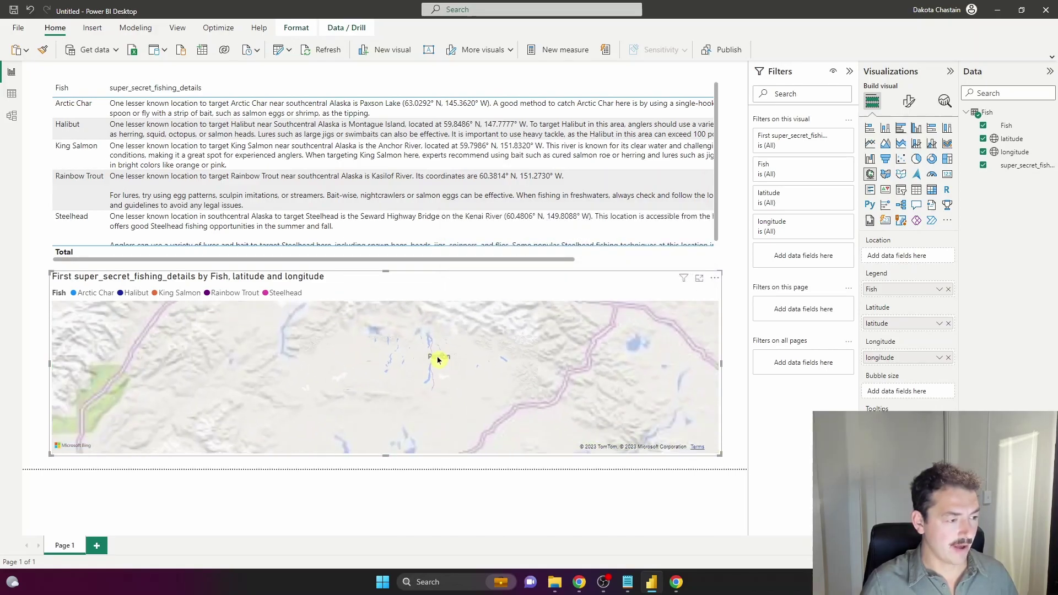
scroll(438, 359, down, 5)
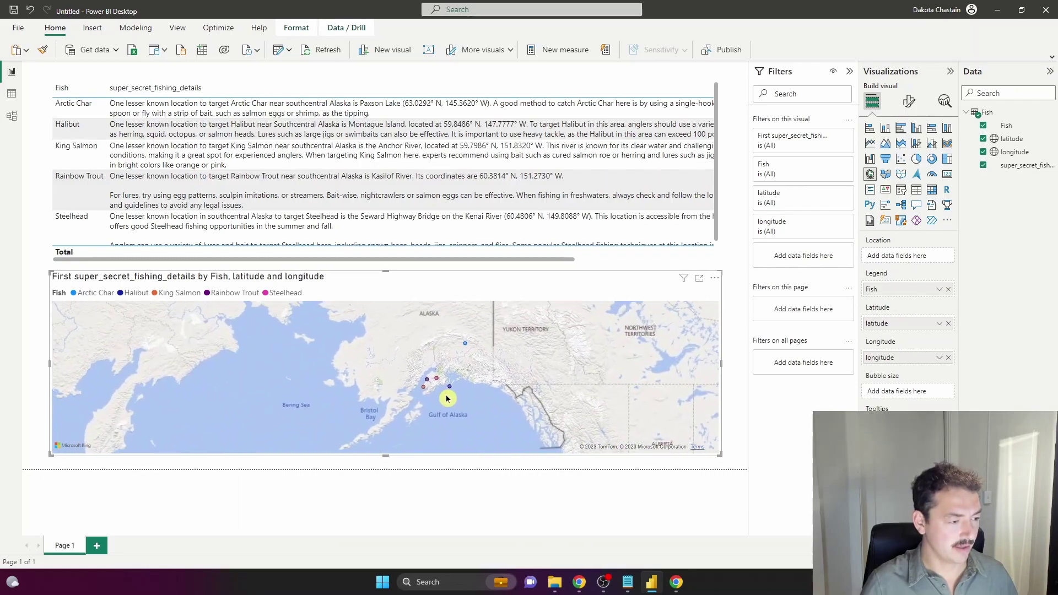
scroll(457, 399, up, 2)
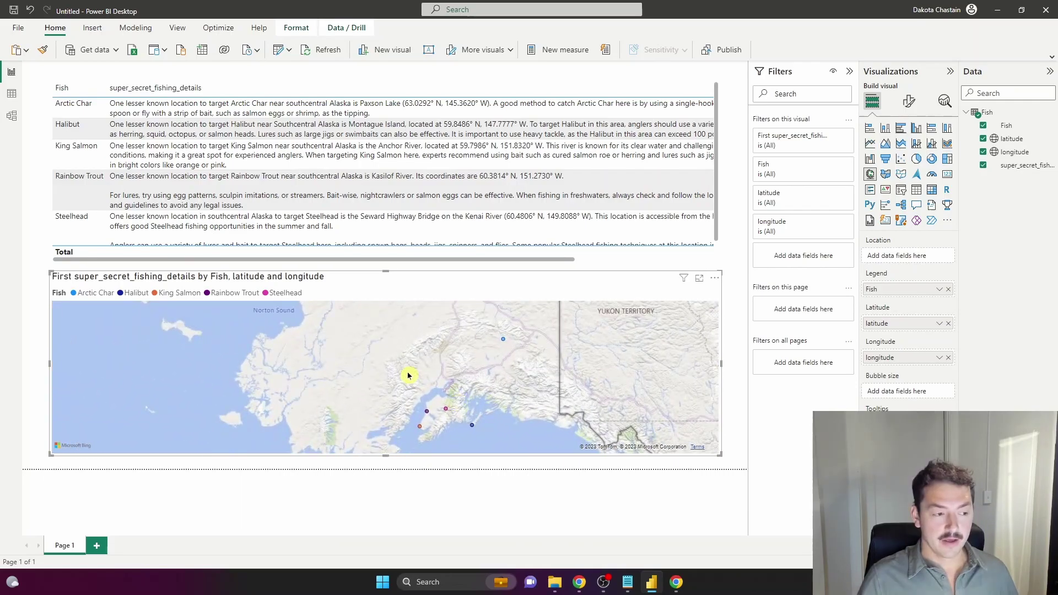